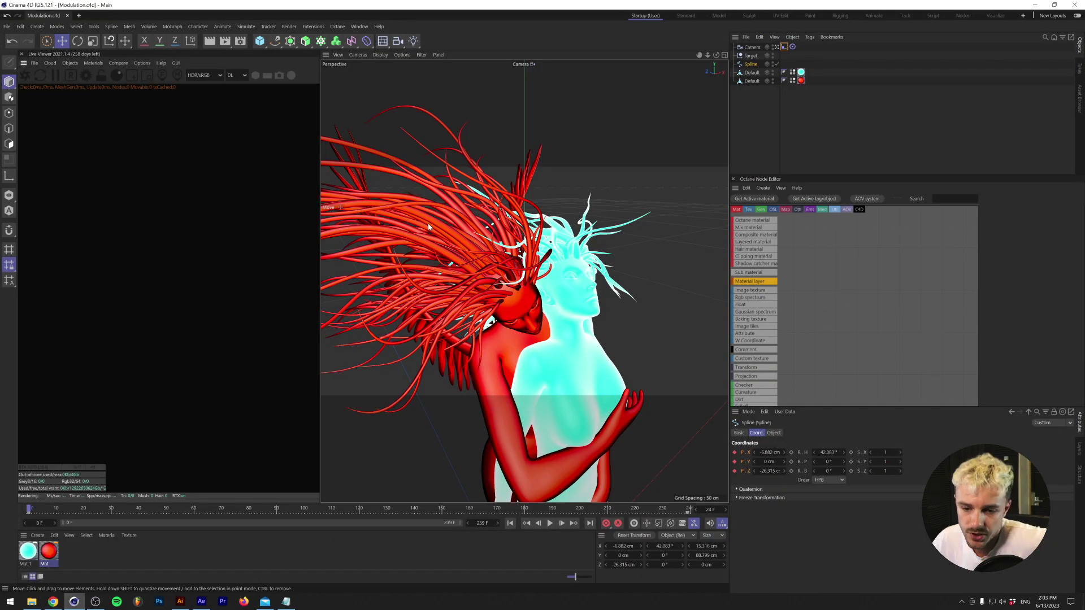
Step: Close the Octane Live Viewer and create a new default material
left_click(238, 563)
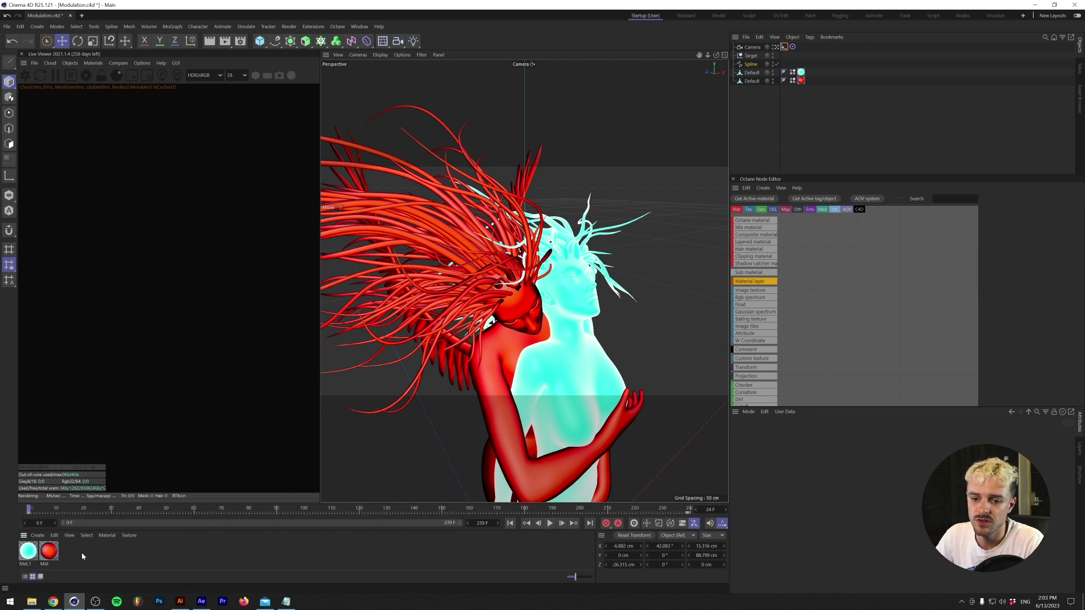
left_click(21, 54)
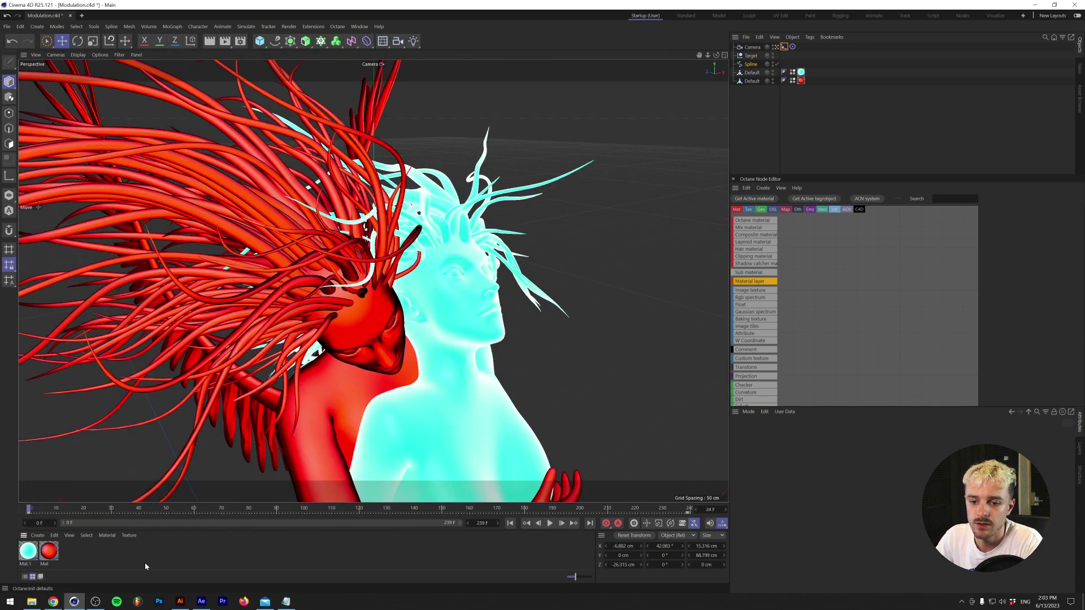
left_click(37, 535)
left_click(86, 522)
Step: Turn off Color and turn on Luminance in the new material, and load a Fresnel shader as its luminance texture
double_click(26, 550)
left_click(64, 372)
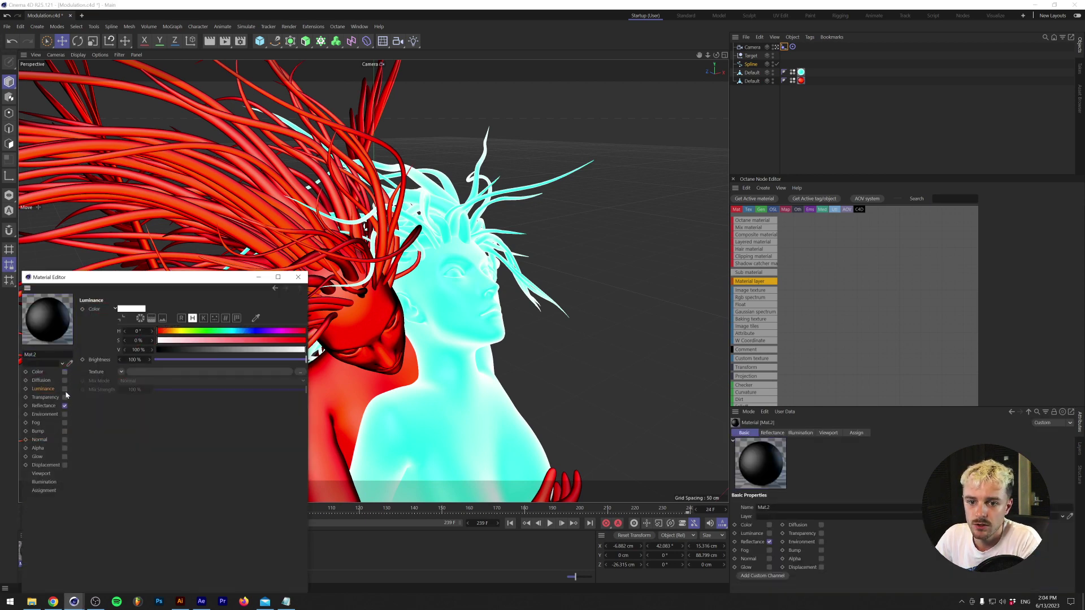
left_click(65, 389)
left_click_drag(128, 280, 372, 153)
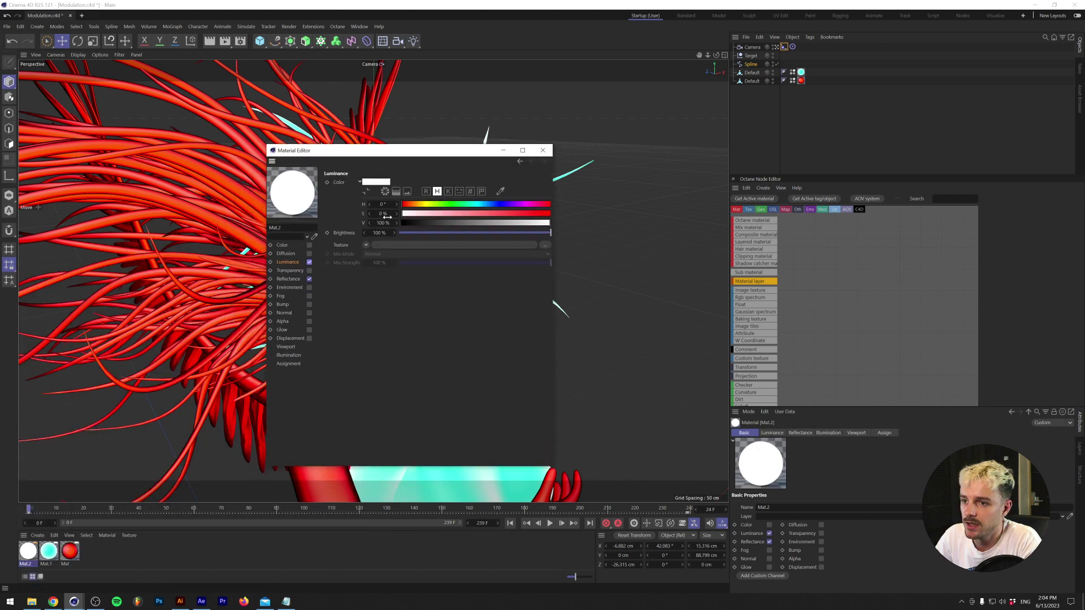
left_click(365, 246)
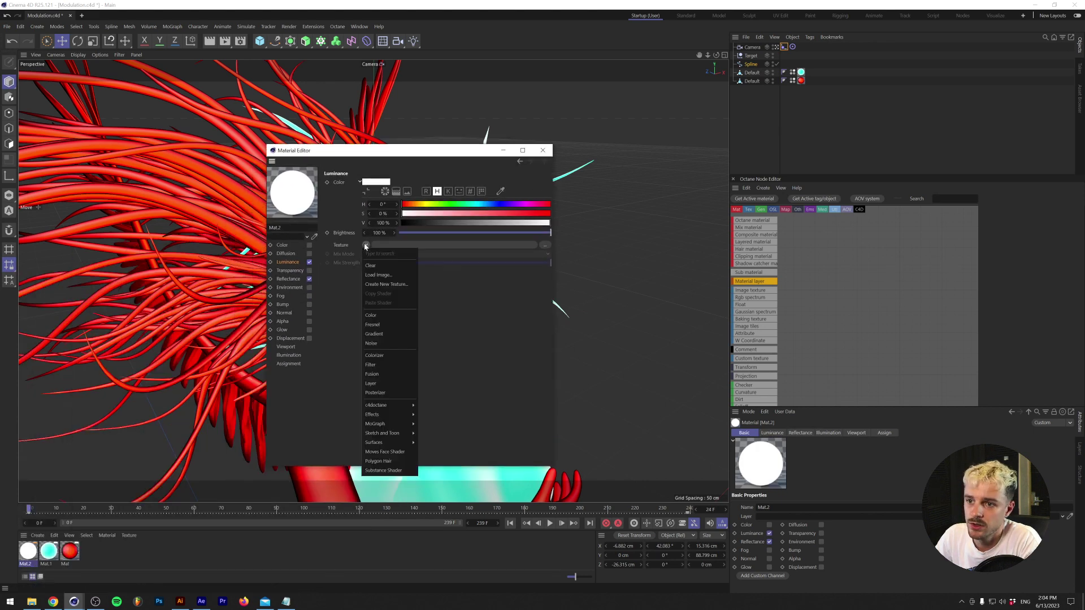
left_click(385, 334)
left_click(443, 246)
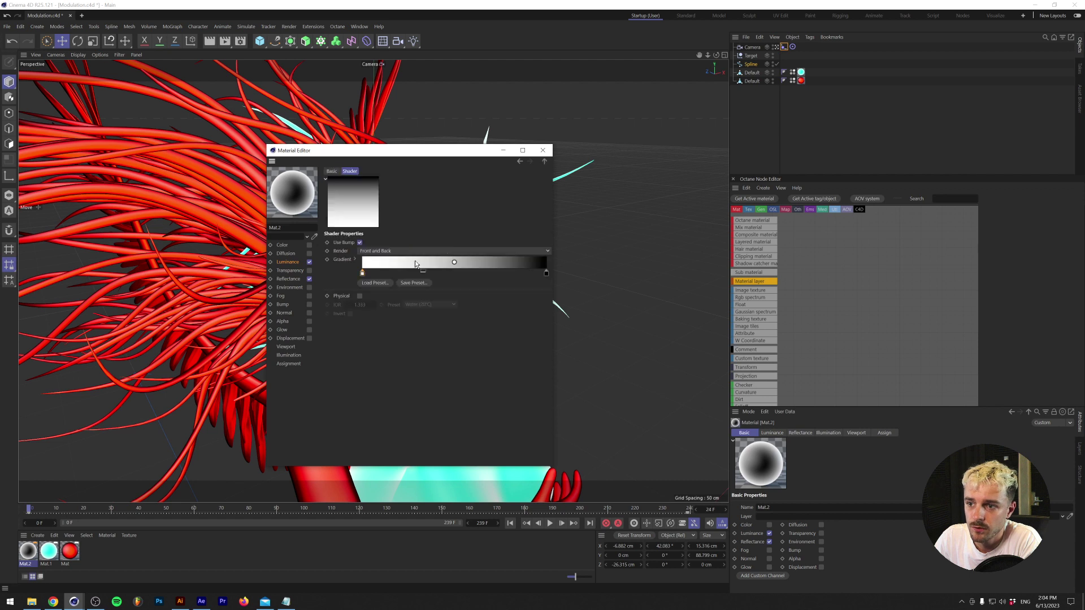
Step: Make the Fresnel gradient's starting knot black and add a dark red knot at about 23 %
left_click(362, 274)
double_click(362, 274)
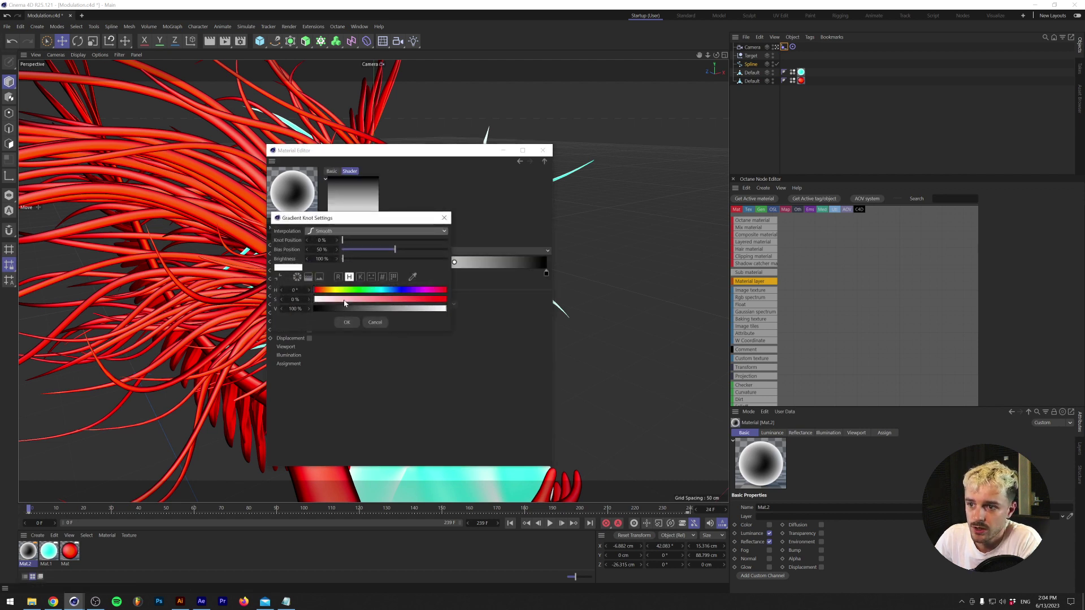
left_click_drag(331, 309, 291, 309)
left_click(348, 321)
double_click(405, 274)
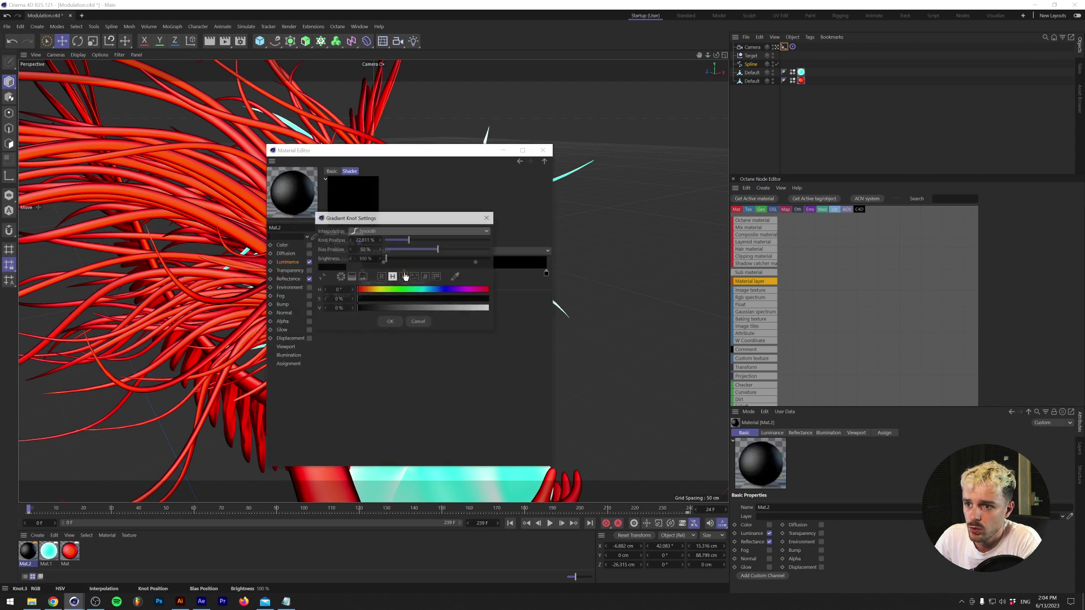
left_click(377, 290)
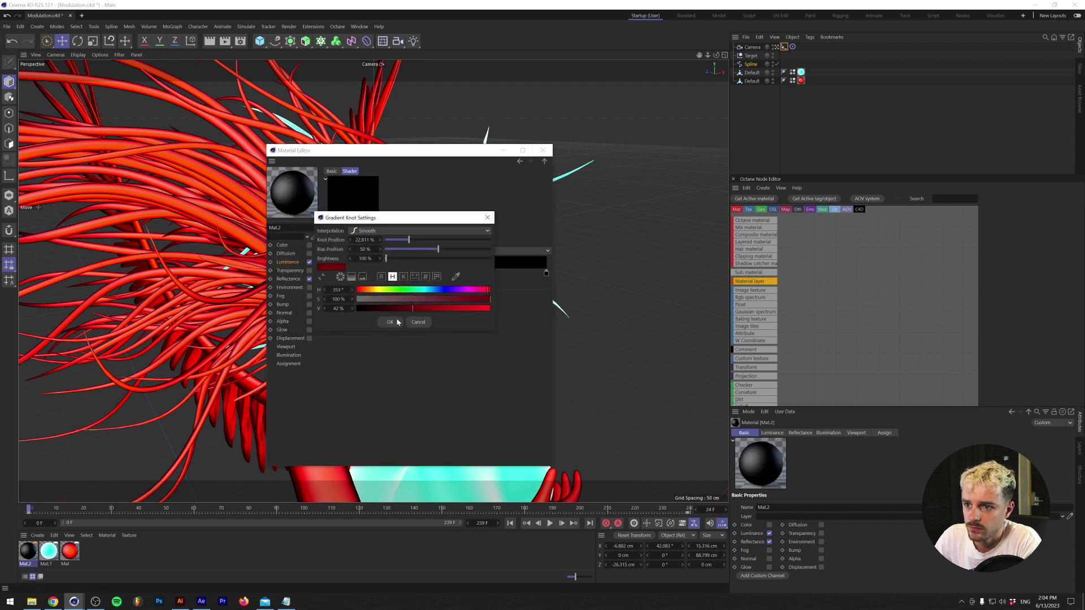
left_click(397, 321)
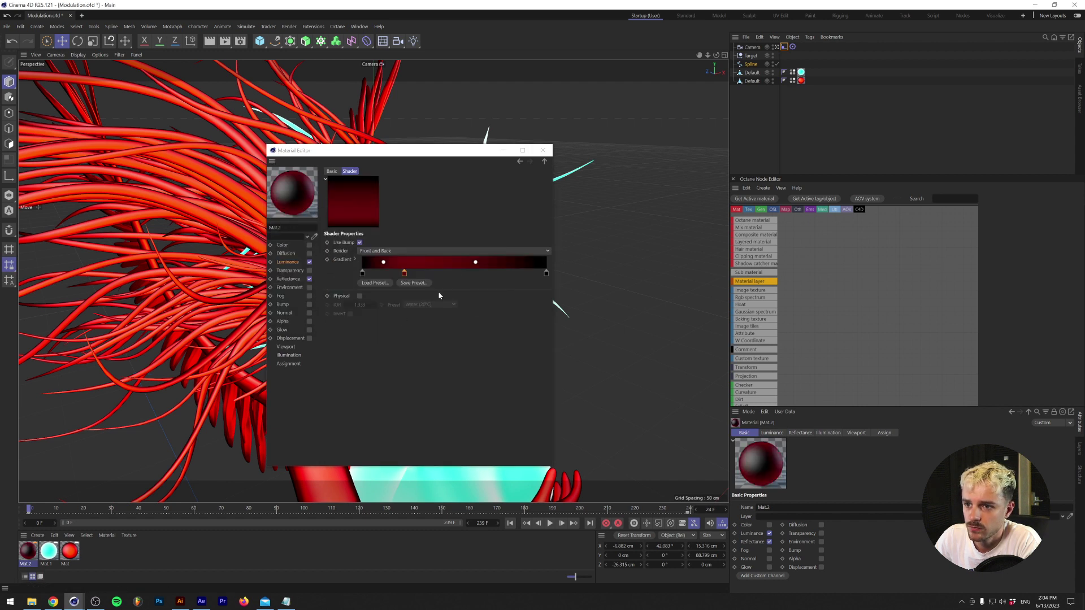
Step: Add a bright red knot just past the gradient's middle, make the end knot orange, and close the material editor
double_click(473, 274)
left_click_drag(446, 290, 424, 292)
left_click_drag(467, 308, 634, 309)
left_click(456, 322)
double_click(546, 274)
left_click(510, 291)
left_click(532, 322)
left_click(543, 151)
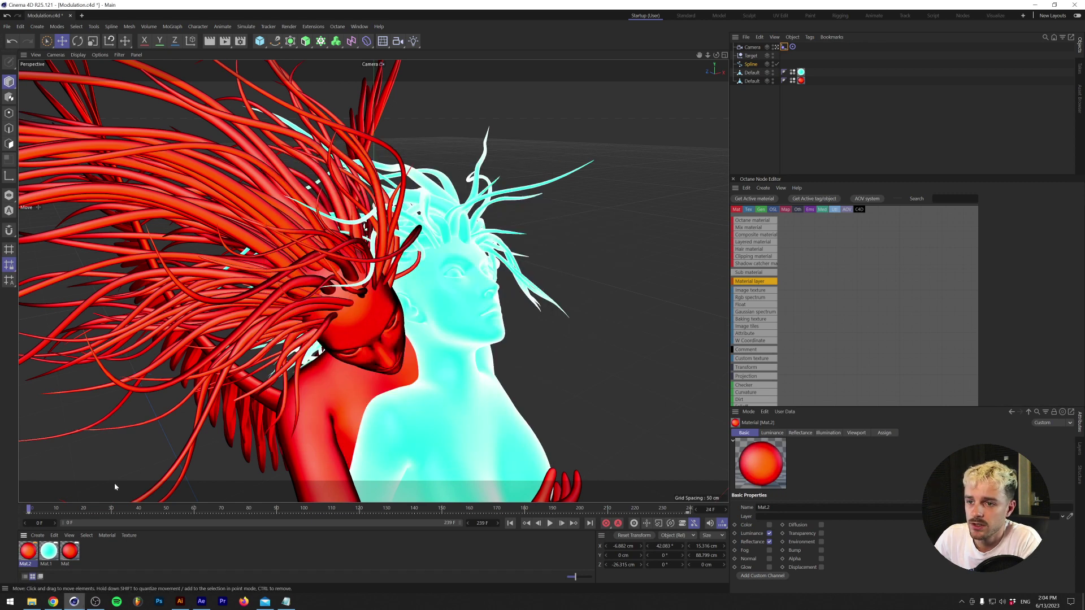
double_click(28, 561)
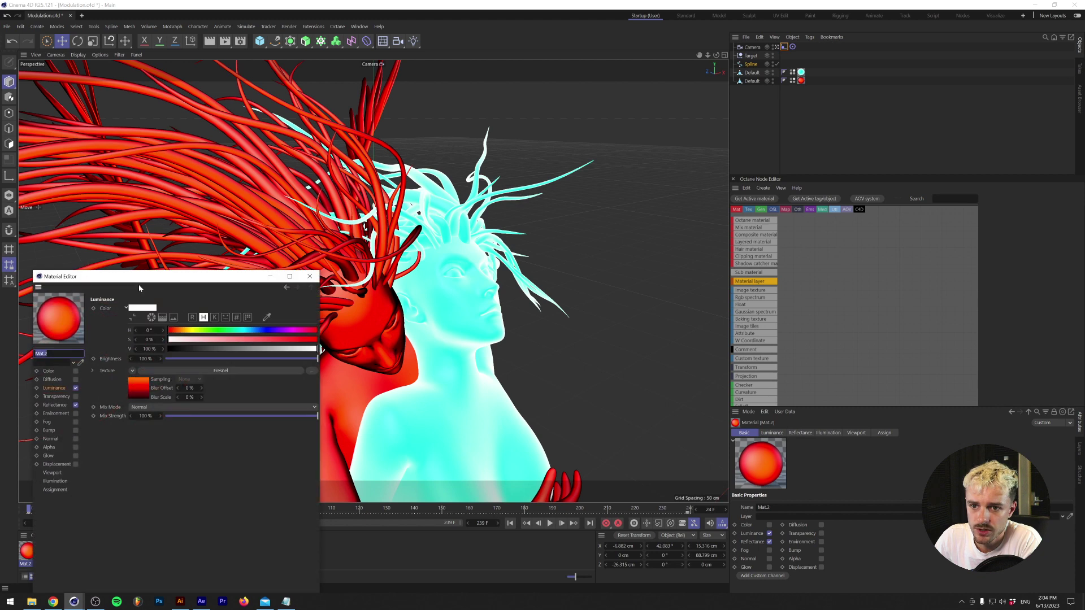
left_click_drag(138, 271, 350, 180)
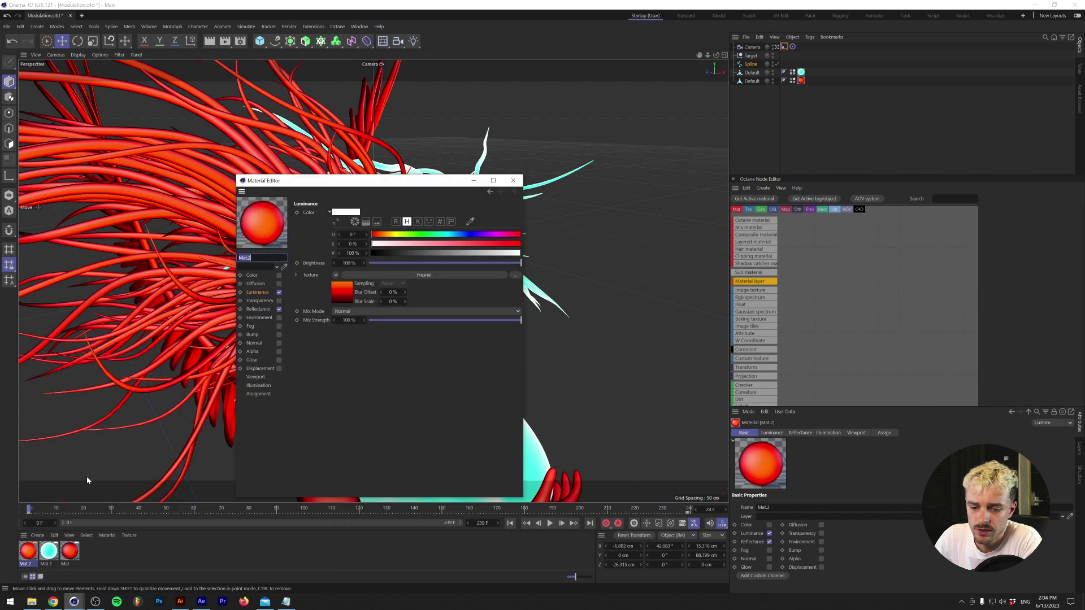
left_click(512, 180)
left_click(104, 556)
left_click(37, 535)
left_click(46, 552)
Step: Duplicate the new red-orange luminance material
left_click(30, 552)
key("ctrl+c")
key("ctrl+v")
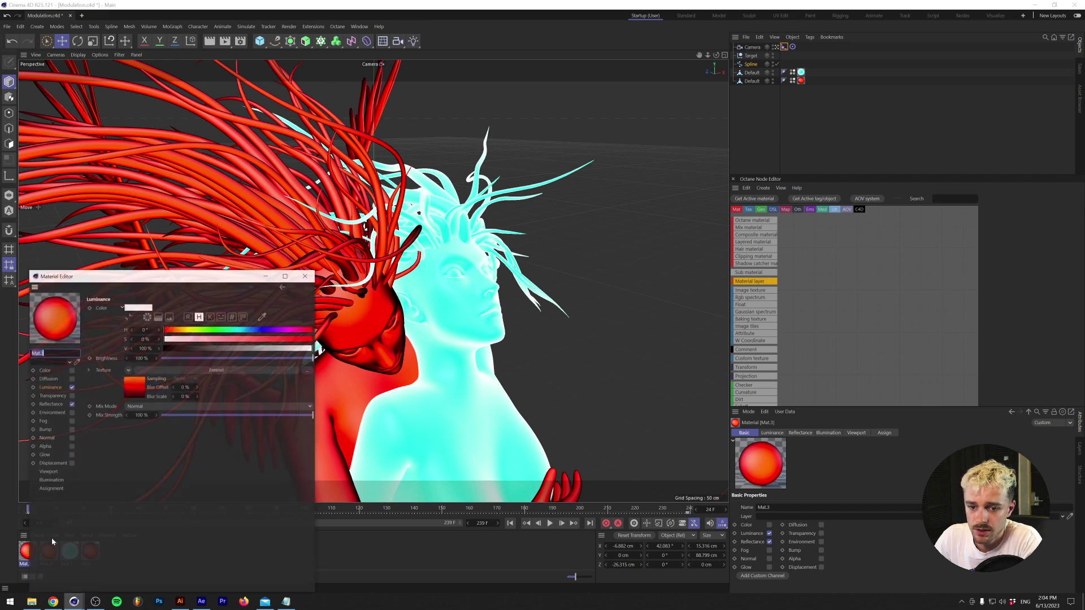
Step: Remove the two middle red knots from the duplicate material's Fresnel gradient
double_click(28, 551)
left_click(171, 370)
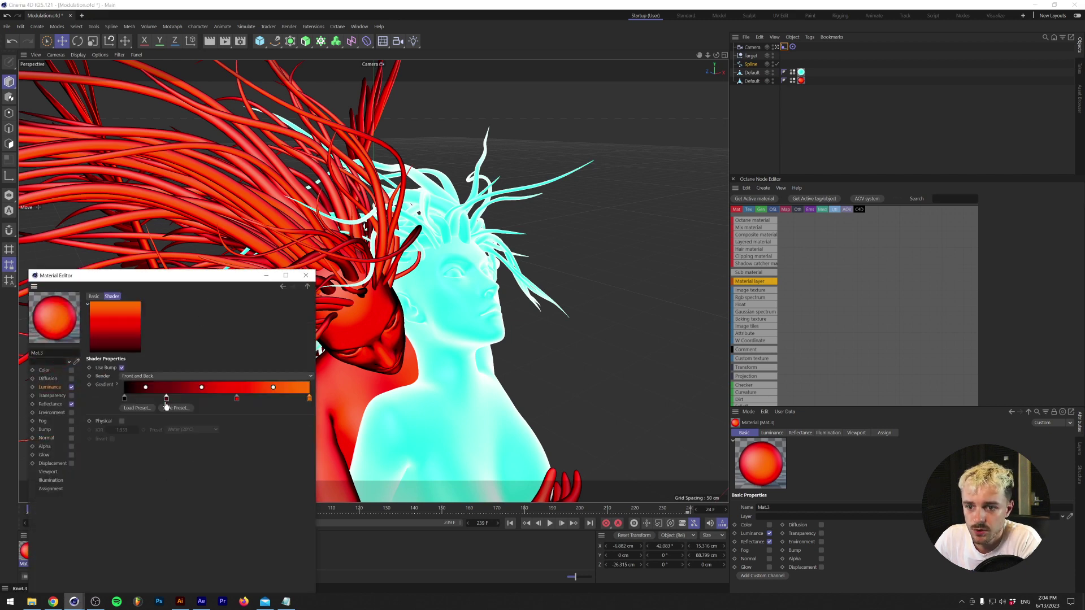
left_click_drag(166, 405, 169, 431)
left_click_drag(237, 412, 295, 408)
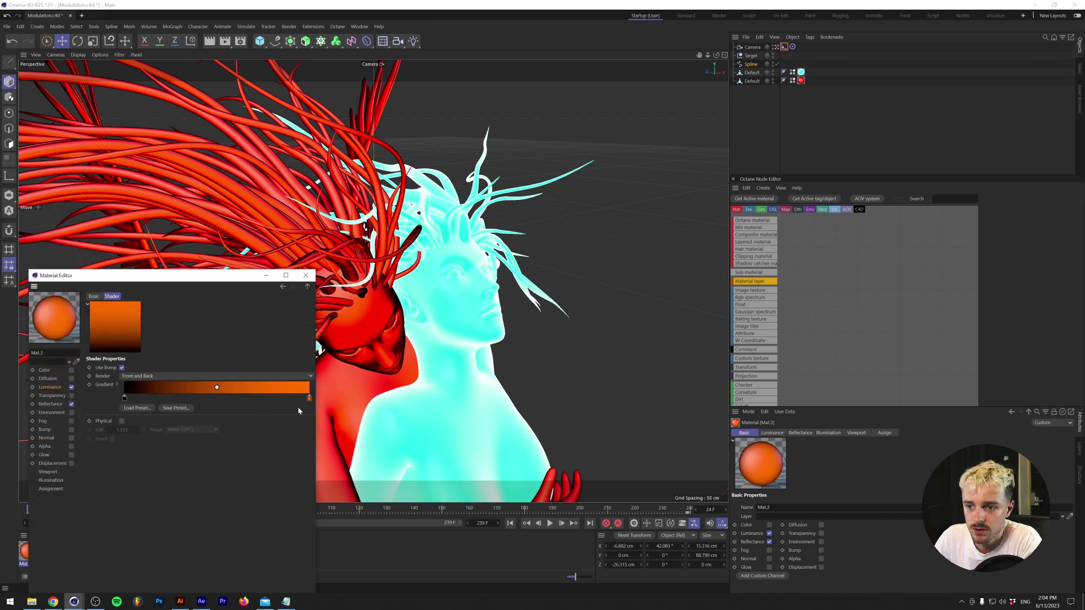
Step: Recolour the duplicate's gradient from a near-white start knot to a turquoise-green end knot, and close the material editor
double_click(125, 398)
left_click_drag(207, 424, 290, 427)
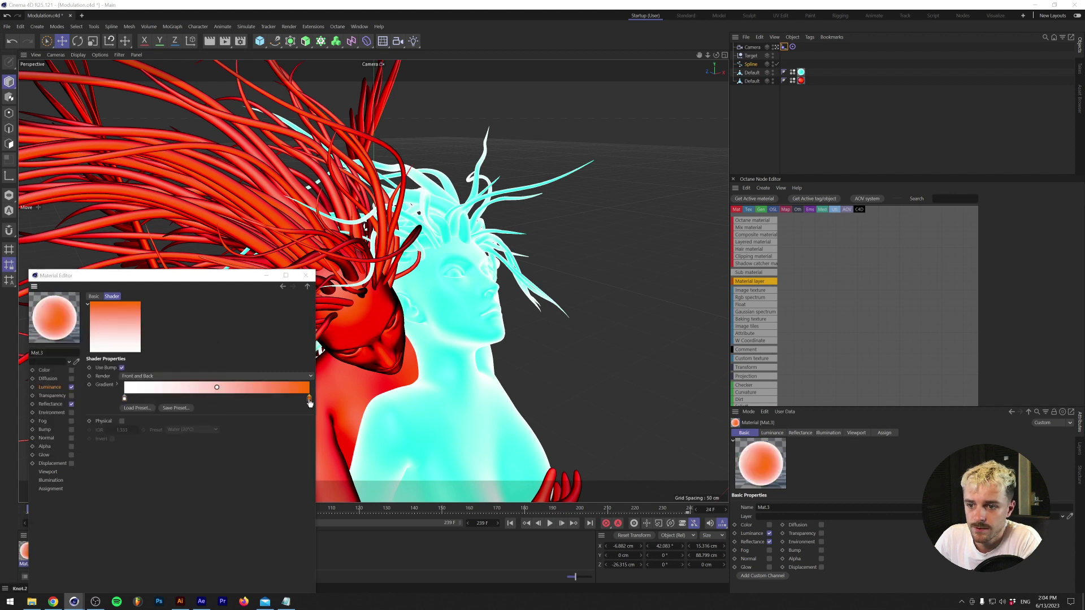
double_click(309, 398)
left_click_drag(311, 420, 324, 419)
left_click(294, 448)
left_click(304, 276)
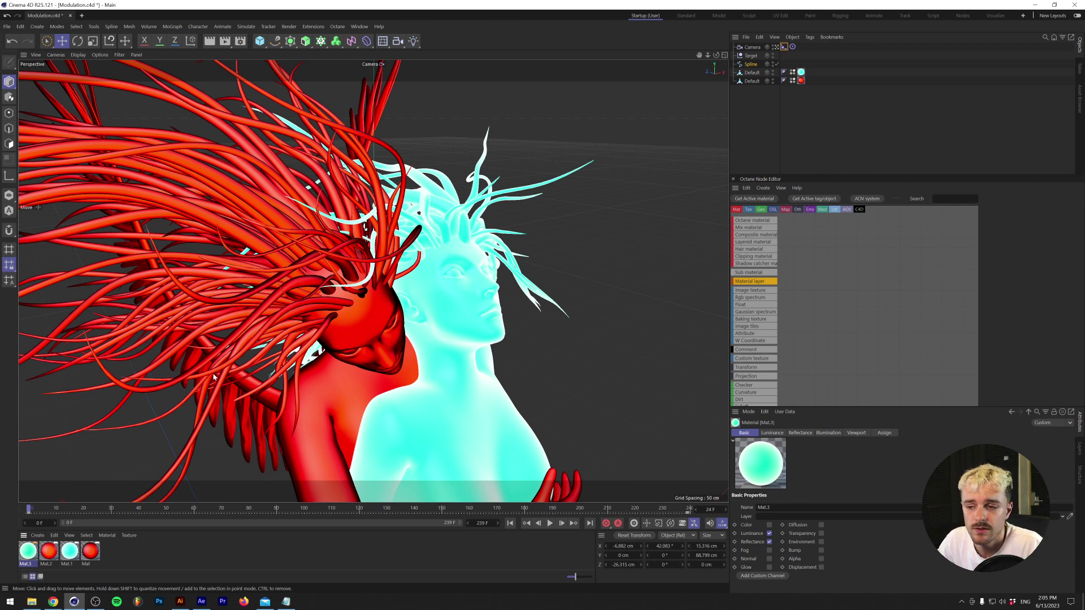
Step: Check the save and output options in the render settings, including resolution, frame rate and frame range
left_click(240, 41)
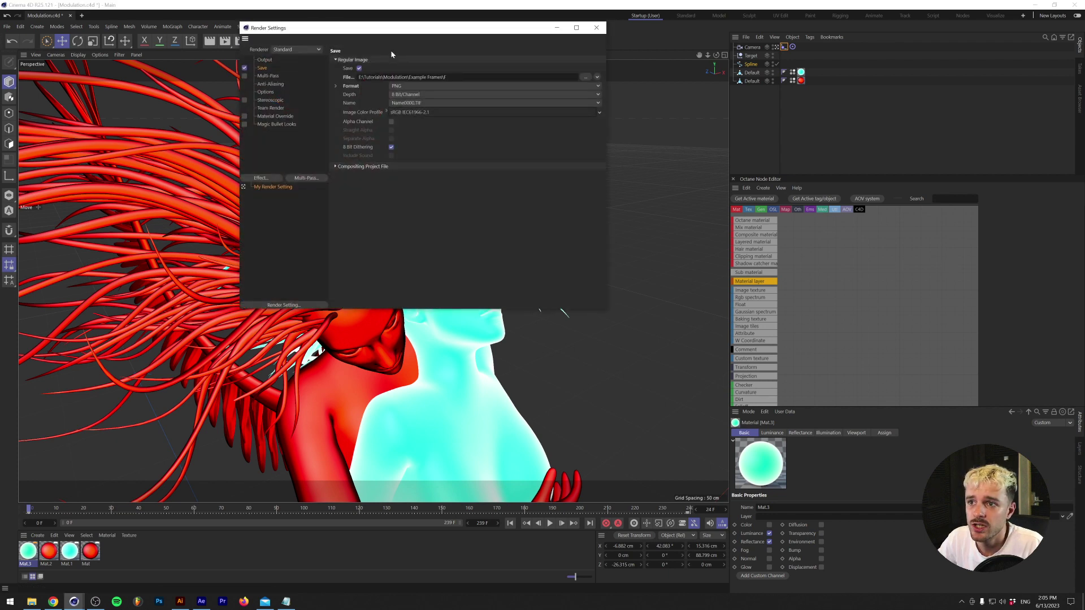
left_click_drag(384, 30, 342, 185)
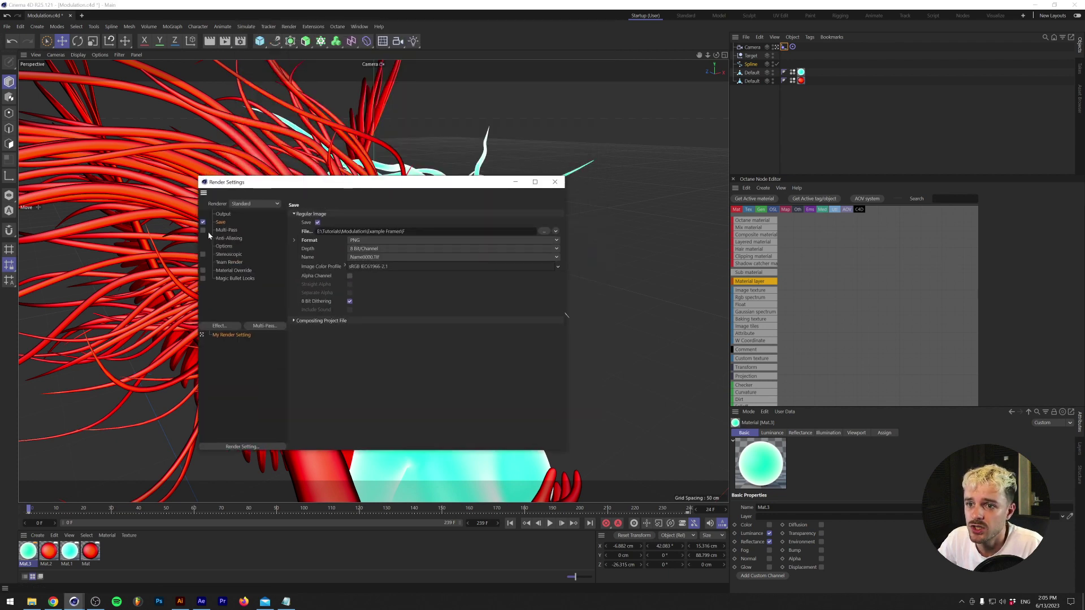
left_click(224, 216)
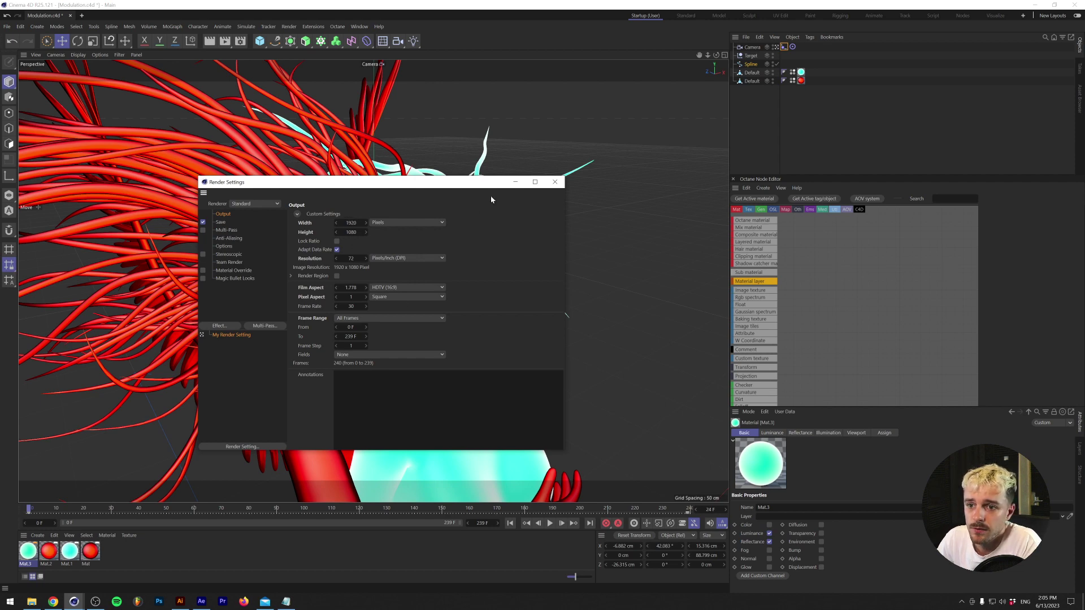
left_click(554, 182)
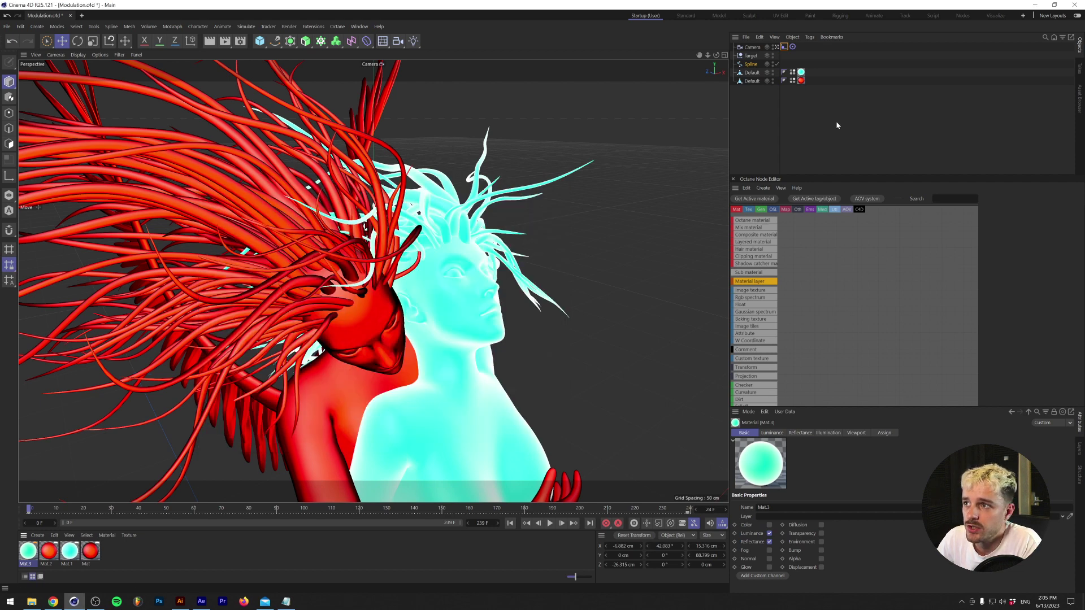
Step: Leave the scene camera's view and switch the viewport to the four-view layout
left_click(776, 47)
scroll(469, 247, "down", 4)
left_click_drag(467, 243, 508, 183)
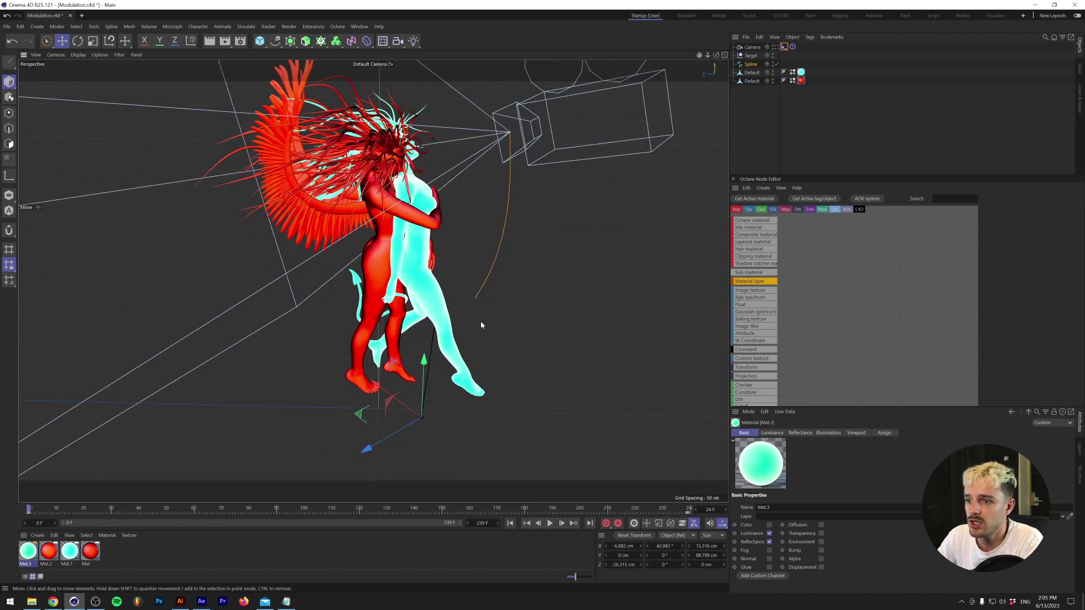
left_click(724, 54)
left_click(766, 134)
scroll(565, 295, "down", 5)
Step: Sketch a gently curved vertical spline about 97 cm tall beside the figures in the Front view, and smooth it with Spline Smooth
left_click(274, 41)
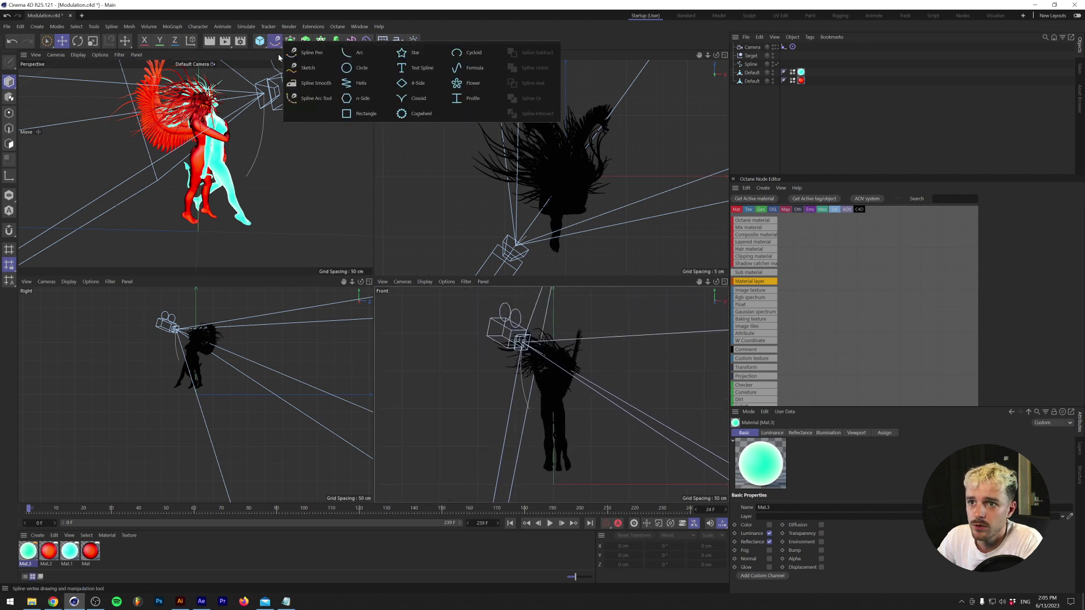
left_click(308, 68)
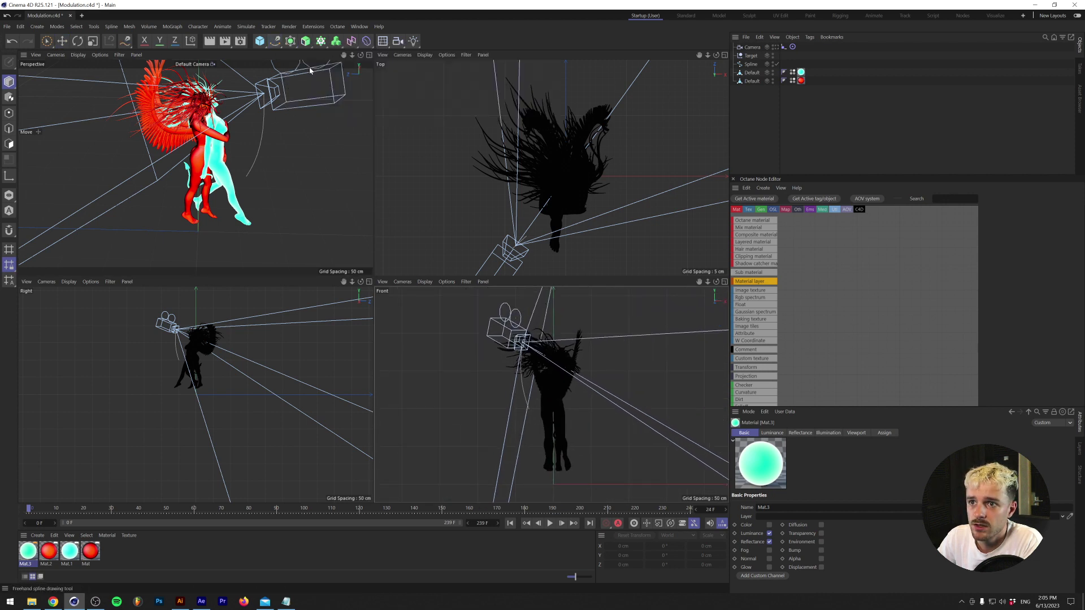
left_click_drag(477, 341, 482, 409)
left_click(276, 43)
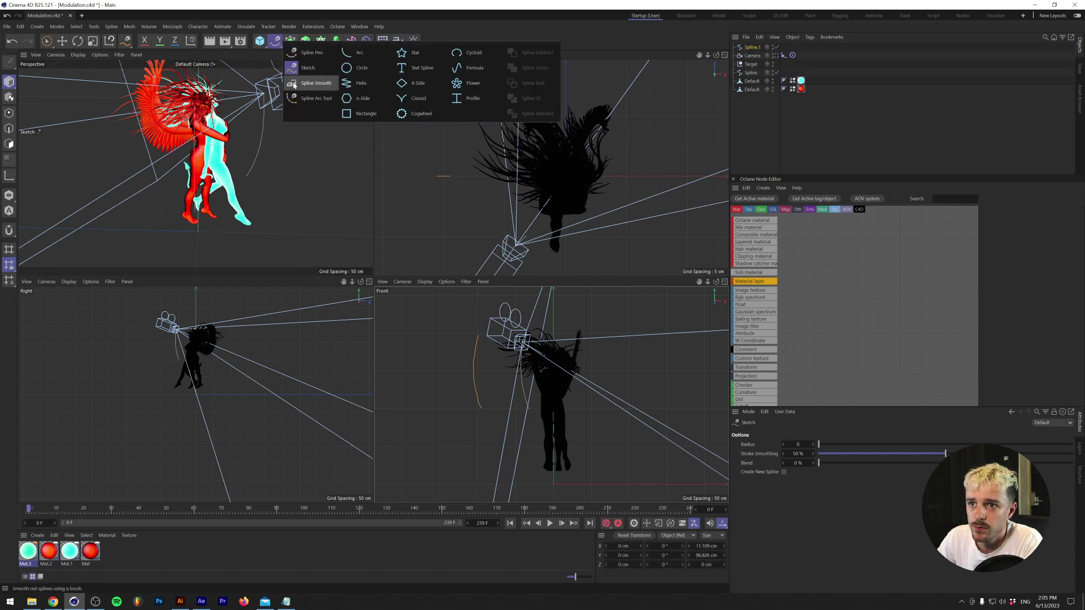
left_click(297, 86)
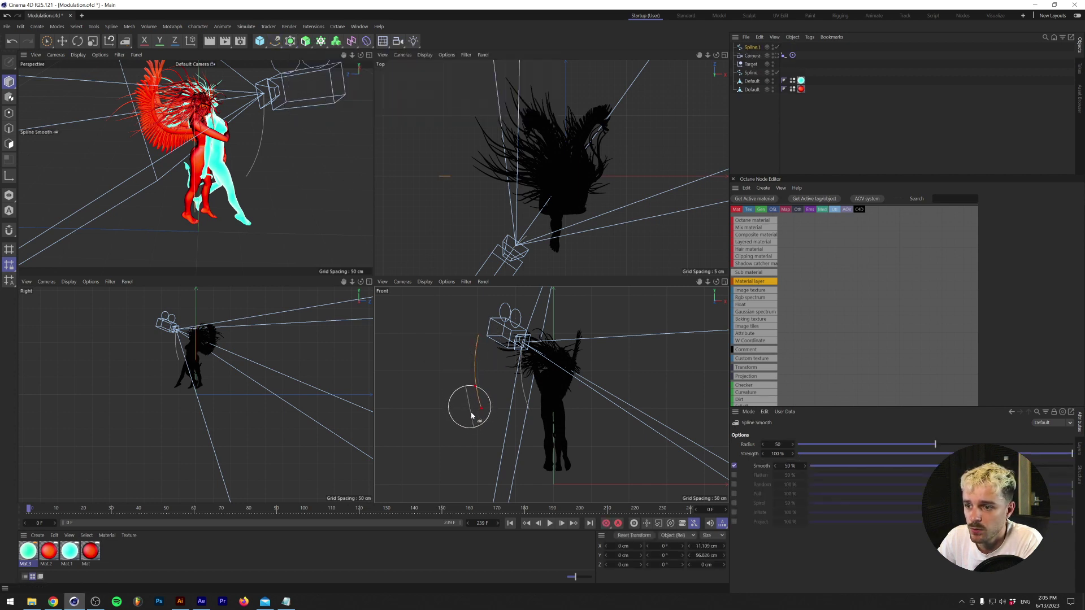
Step: Move the new spline in the Top view to about X 52.6 cm, Z -56.7 cm, in front of the figures
left_click(752, 48)
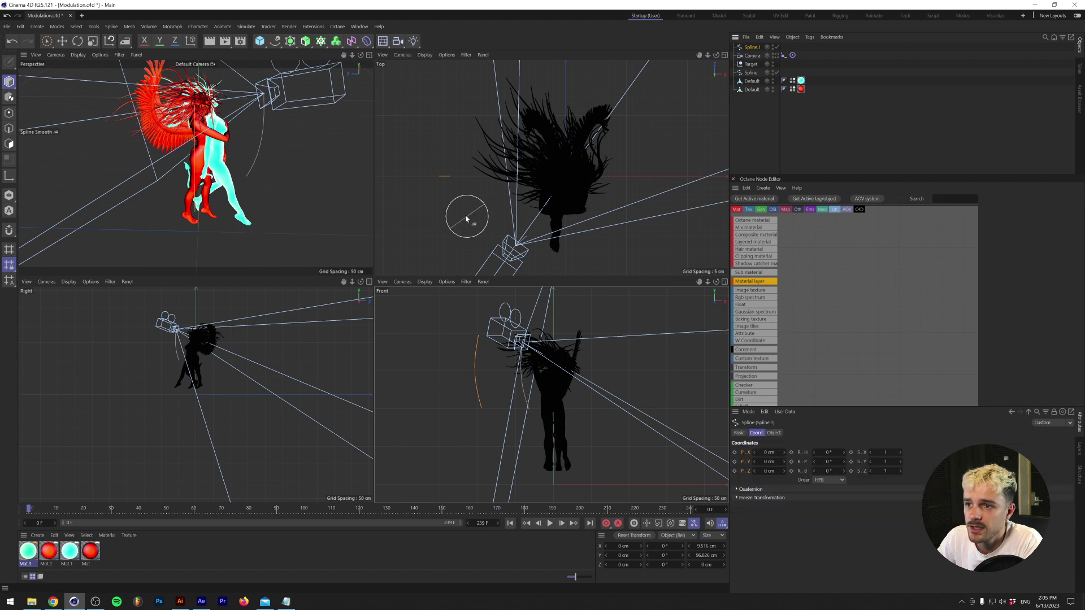
left_click(47, 41)
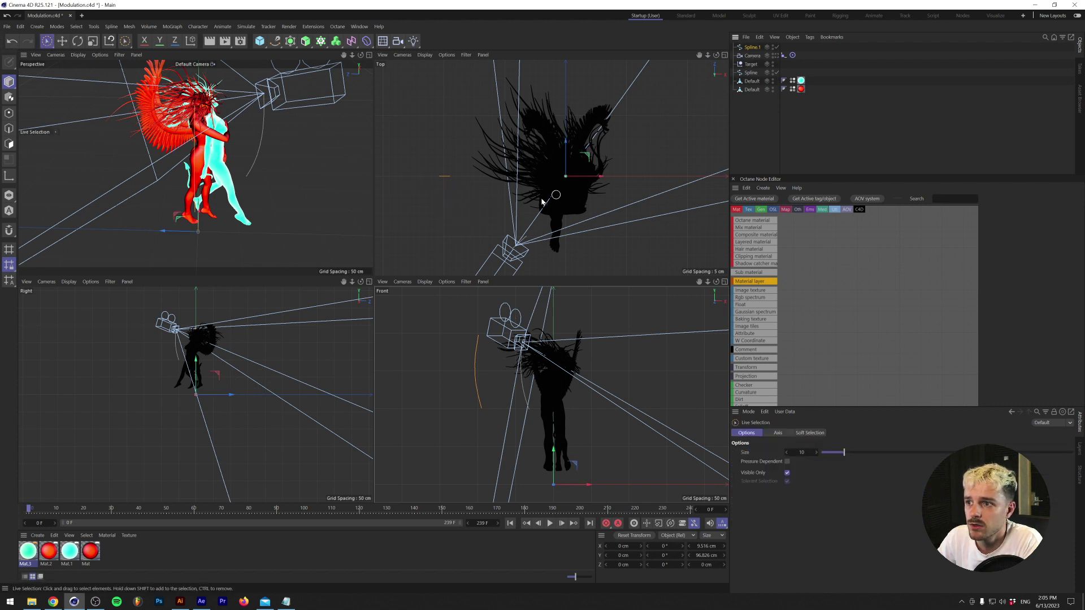
left_click_drag(608, 180, 638, 213)
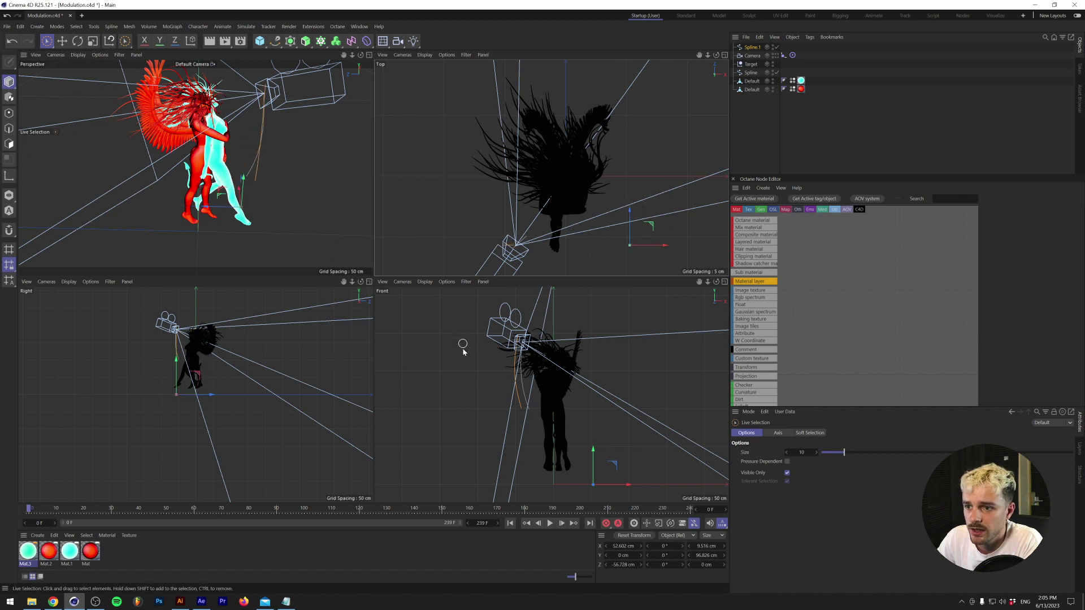
left_click(752, 47)
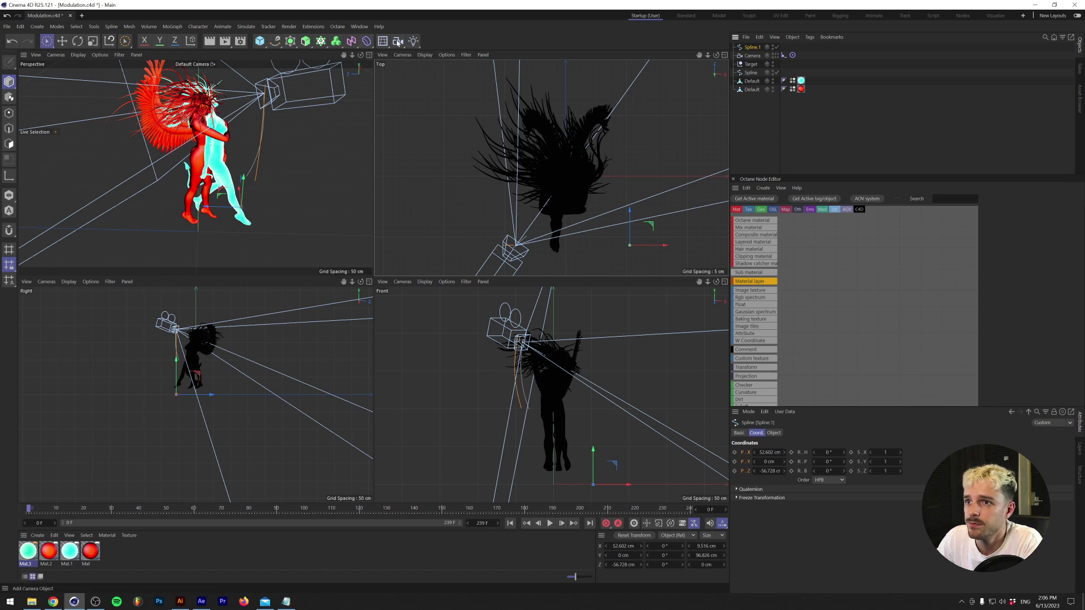
Step: Add a new camera, and group the old camera, target and spline into a hidden null named Old
left_click(398, 42)
left_click(746, 65)
left_click(748, 82, "shift")
key("alt+g")
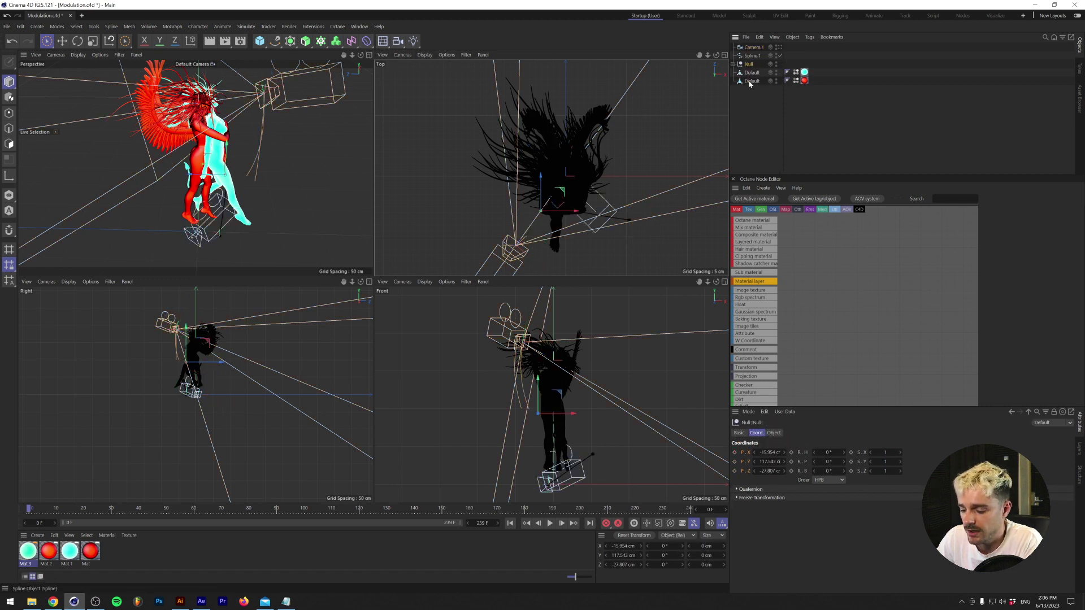
Step: Look through the new camera and set its projection to Perspective
left_click(753, 48)
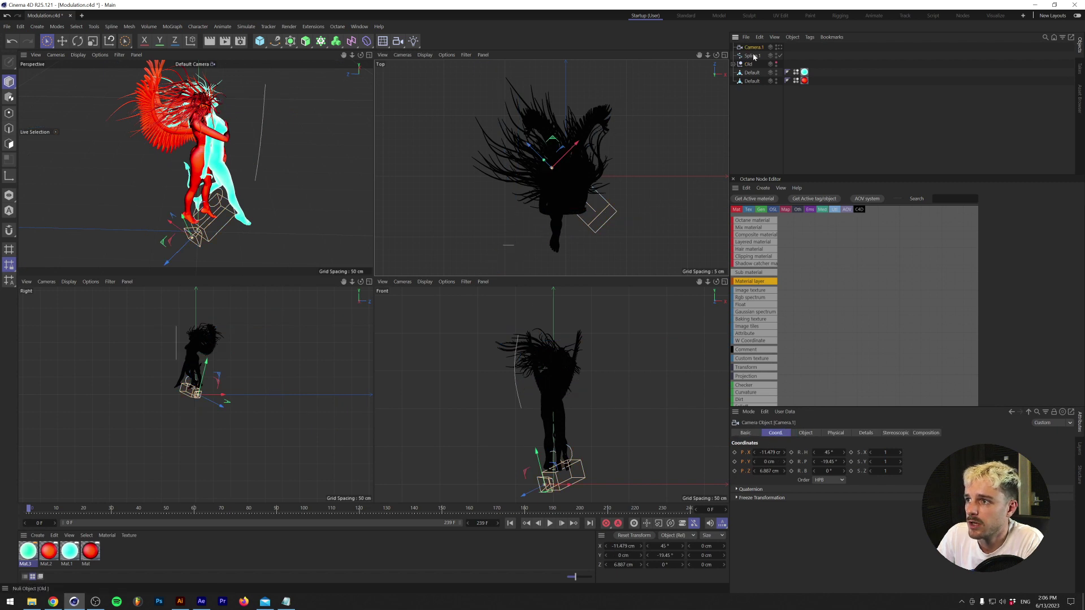
left_click(778, 47)
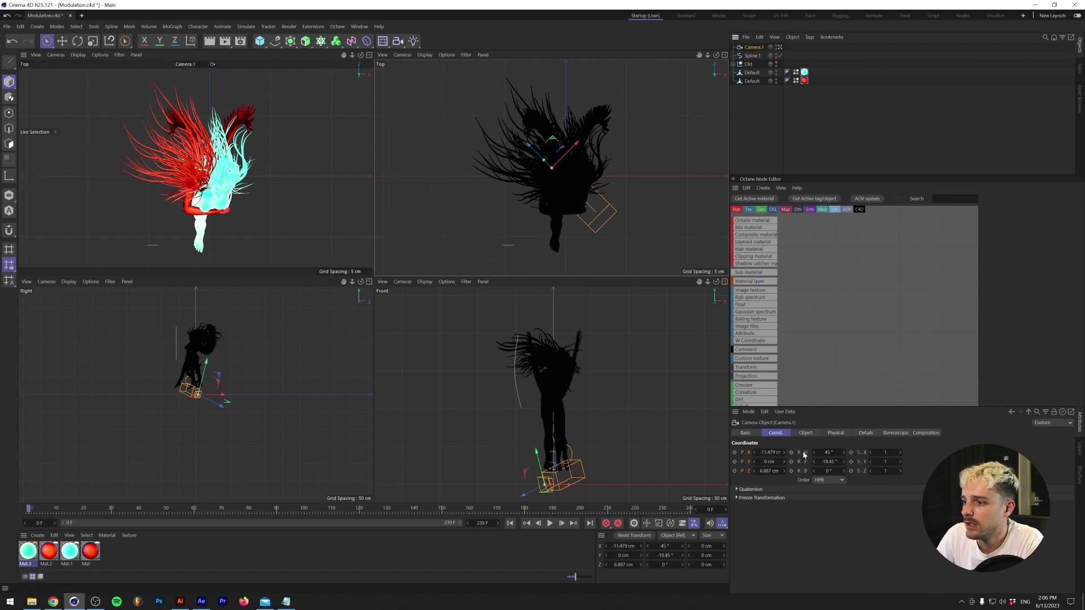
left_click(806, 433)
left_click(788, 452)
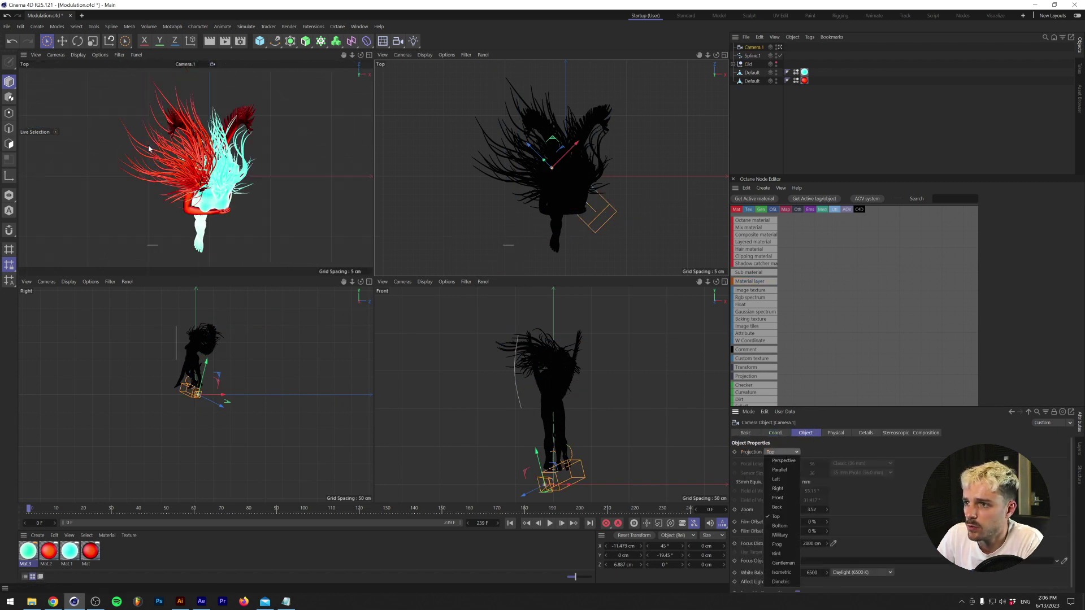
left_click(783, 461)
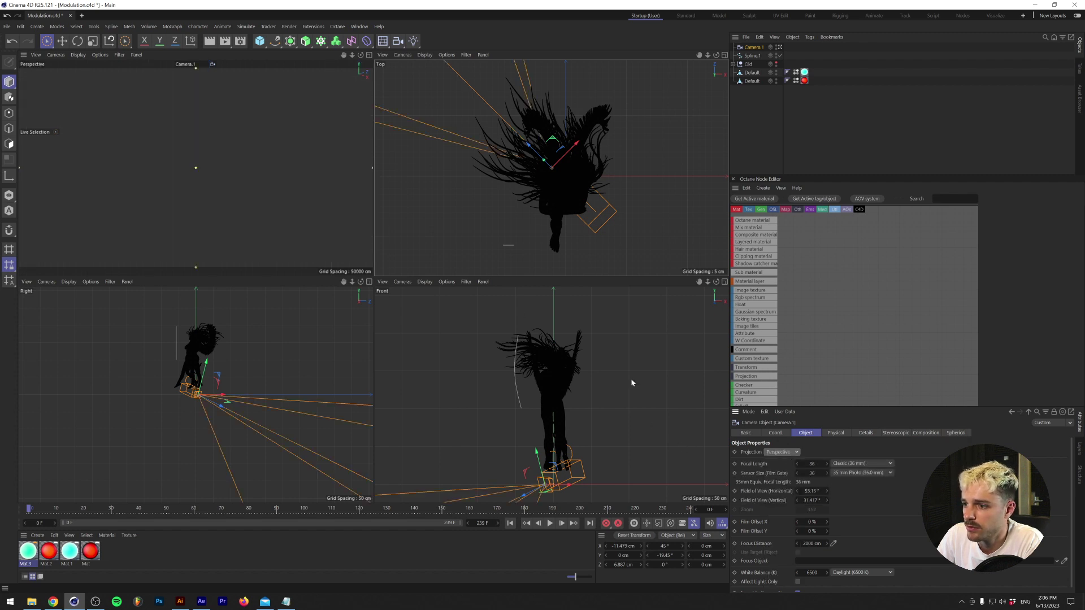
Step: Add an Align to Spline tag to the new camera and assign Spline.1 as its spline path
right_click(750, 49)
mouse_move(802, 67)
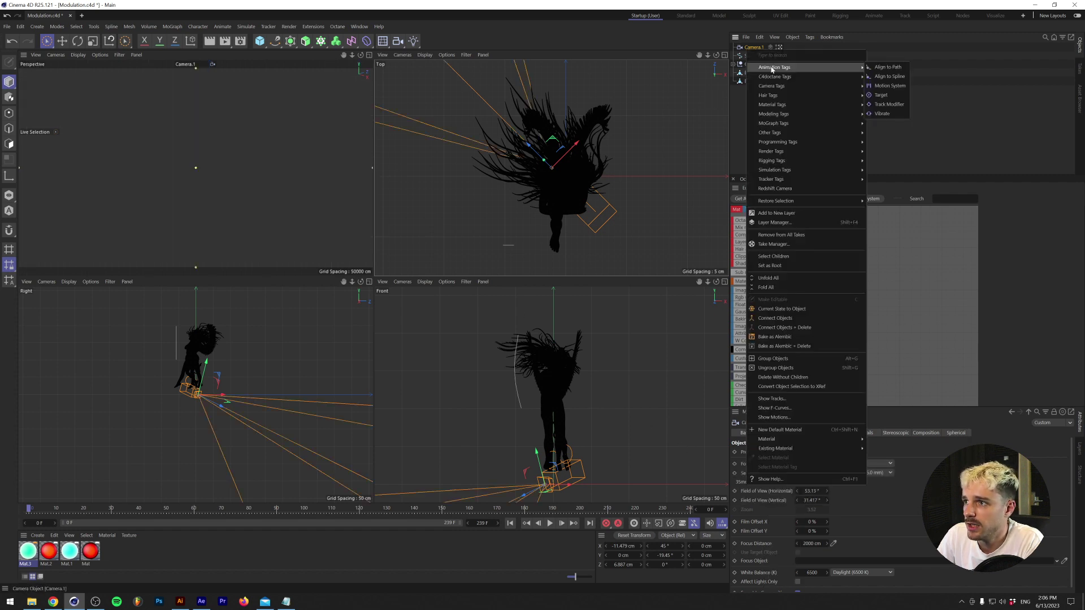
left_click(893, 76)
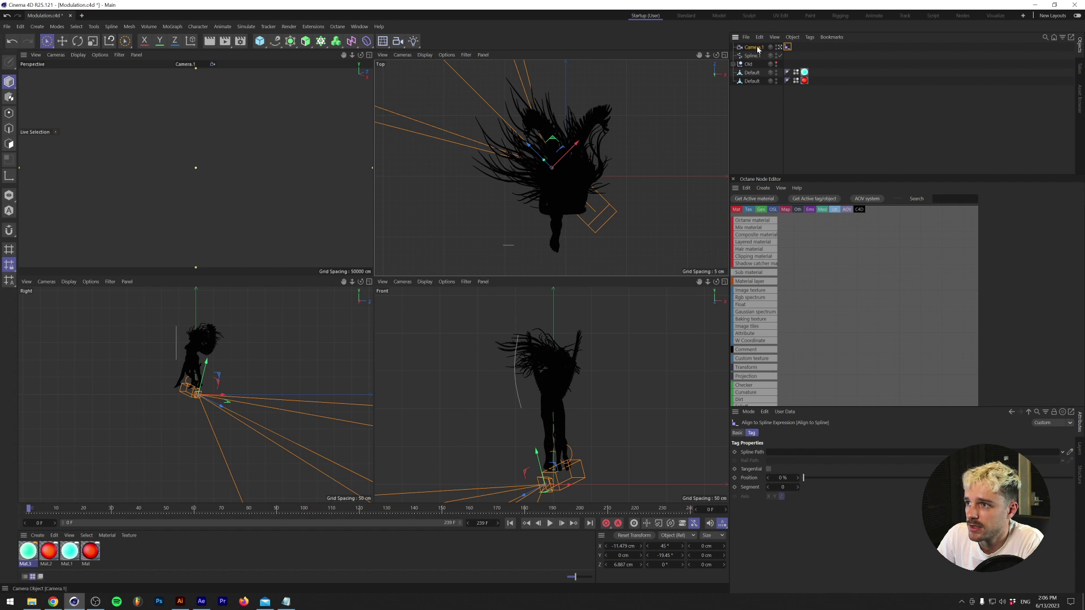
left_click_drag(779, 456, 779, 457)
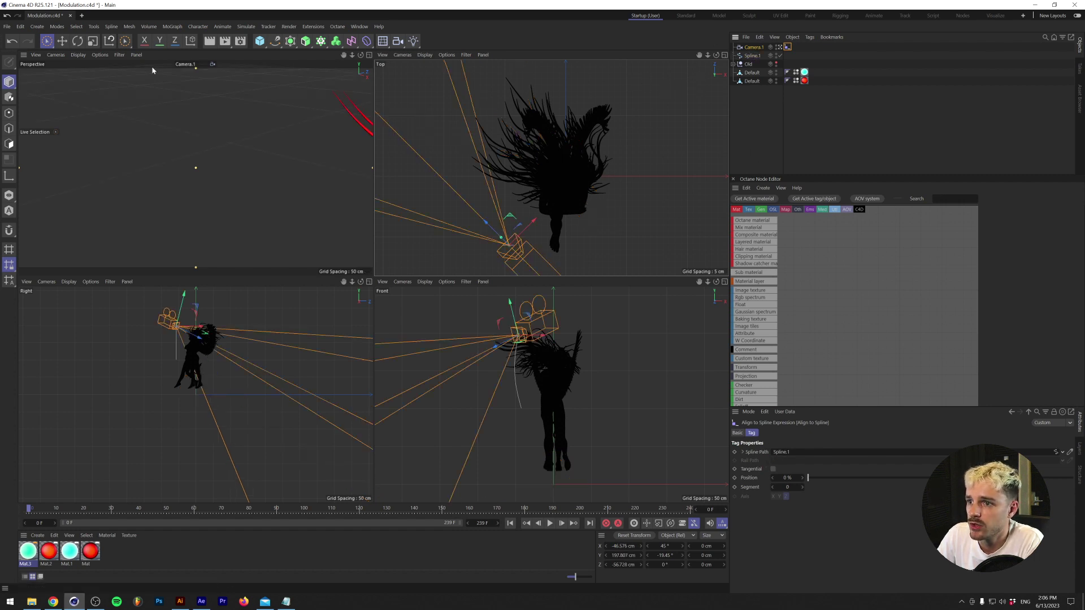
Step: Add a null named Target, give the new camera a Target tag, and assign the null as its target object
left_click(259, 40)
left_click(288, 53)
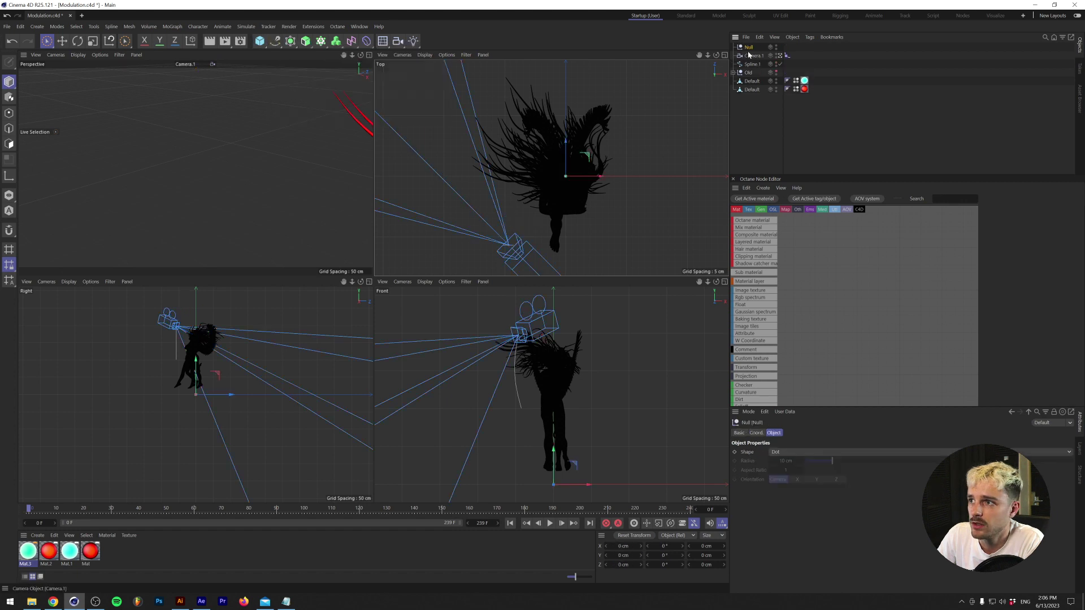
right_click(750, 56)
mouse_move(788, 72)
left_click(890, 102)
left_click_drag(778, 417, 766, 91)
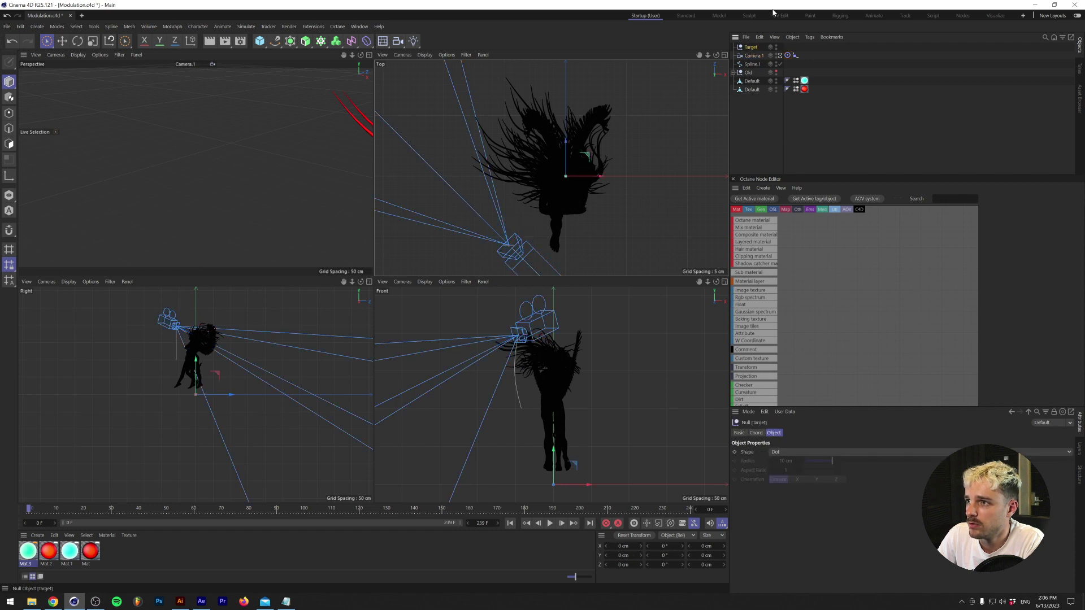
left_click(787, 56)
left_click_drag(755, 49, 784, 452)
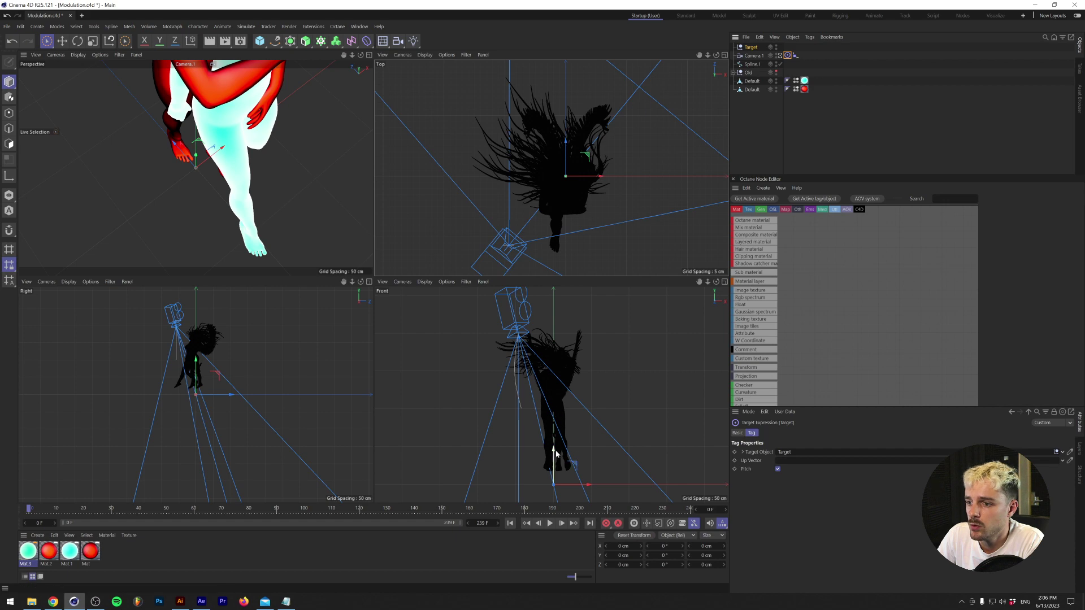
Step: Raise the Target null to the figures' head height and widen the camera's focal length to about 21.9 mm
left_click_drag(553, 449, 563, 333)
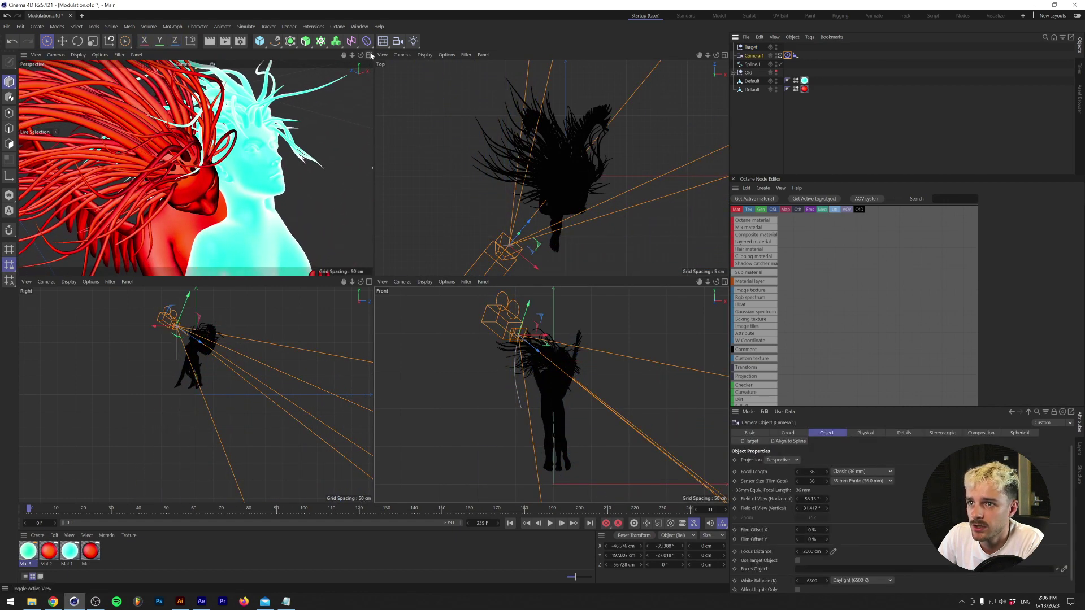
left_click(369, 56)
mouse_move(374, 81)
left_mouse_down()
mouse_move(374, 4)
mouse_move(375, 82)
left_mouse_up()
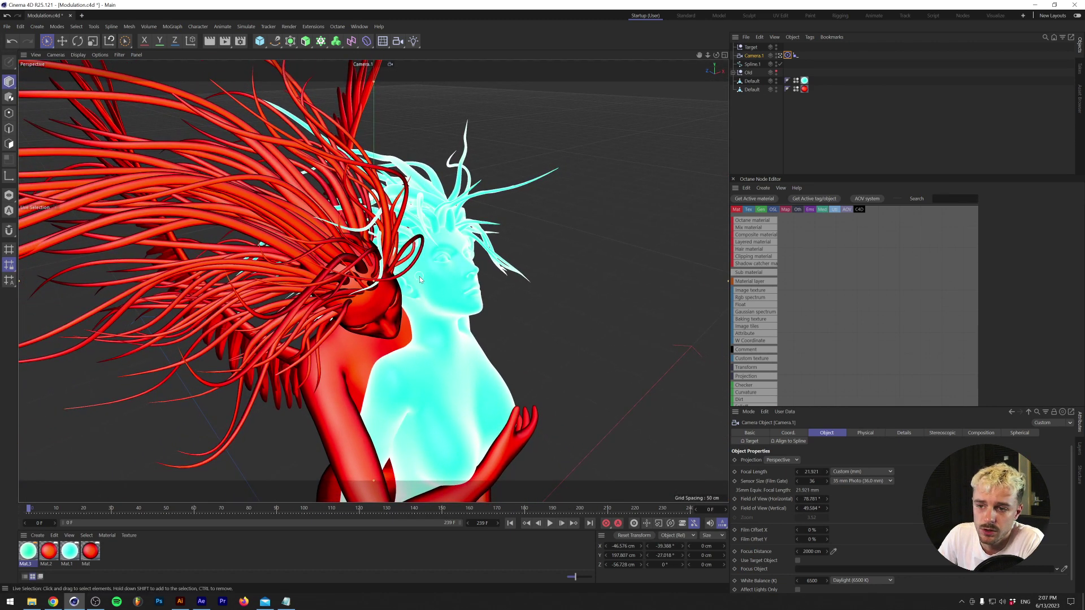
Step: Keyframe the camera's Align to Spline Position from 0% at frame 0 to 65% at frame 239
left_click(796, 55)
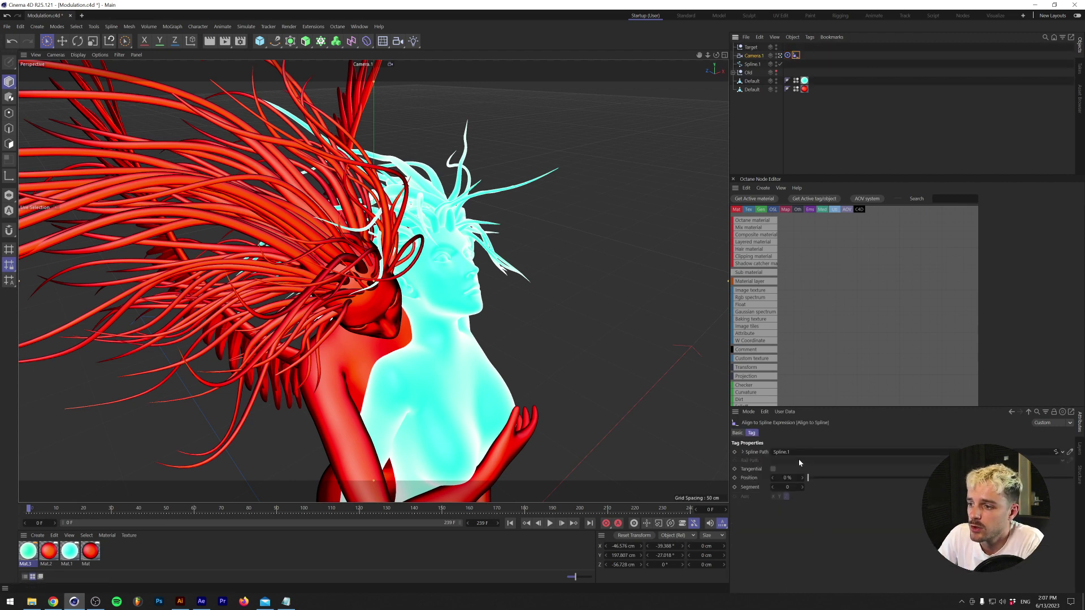
left_click_drag(809, 479, 838, 489)
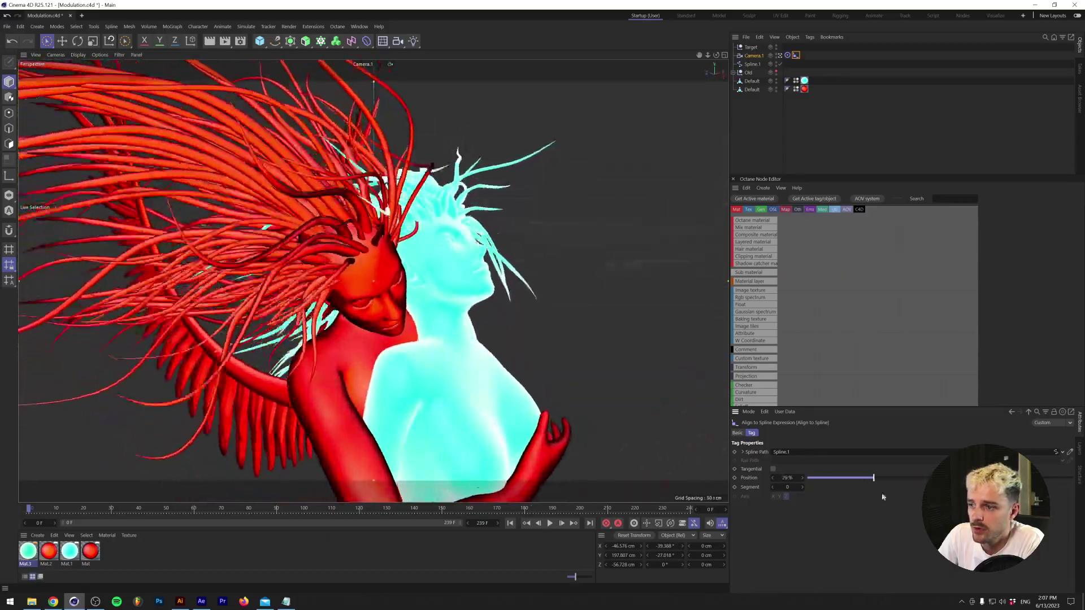
left_click_drag(892, 497, 586, 472)
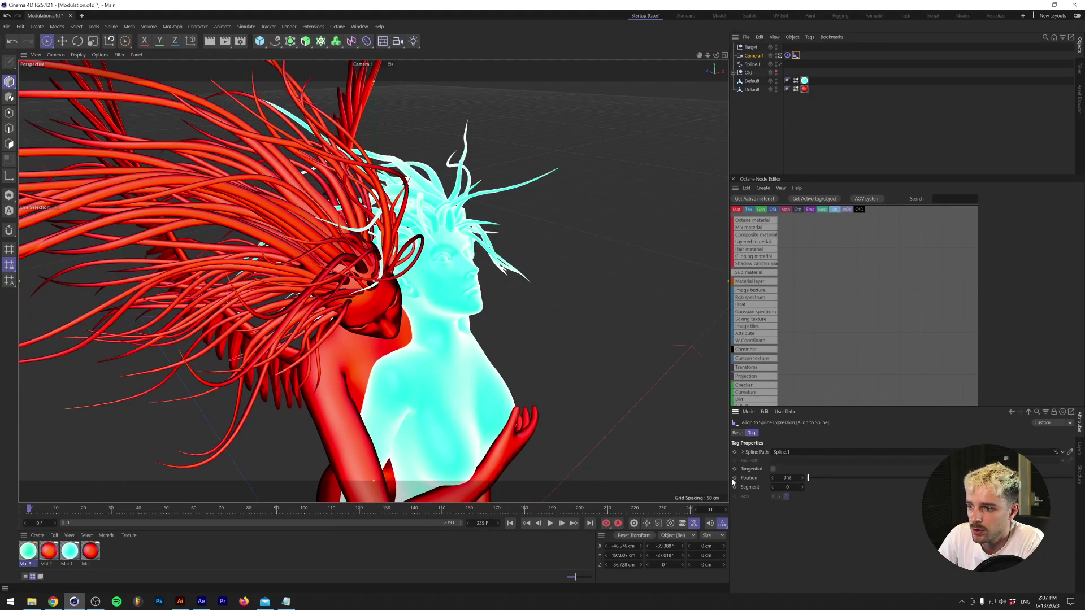
left_click_drag(809, 478, 979, 478)
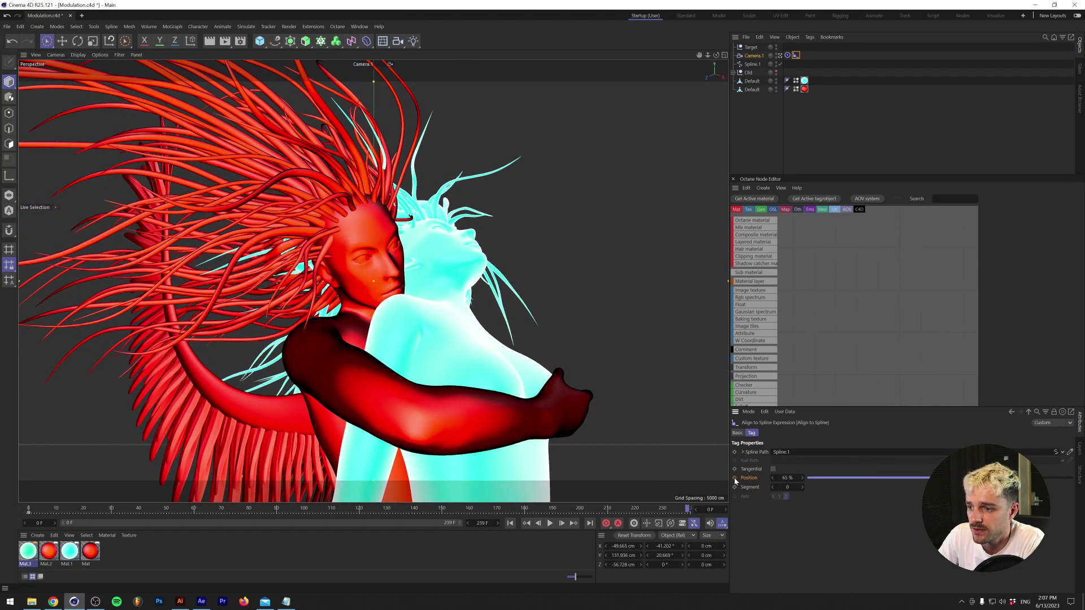
left_click(718, 504)
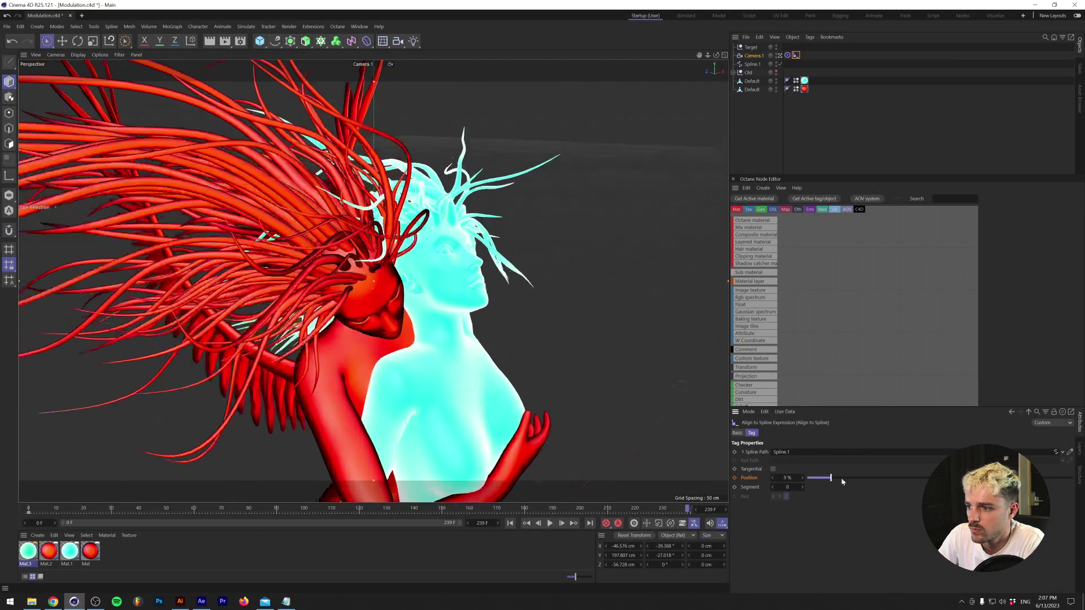
Step: Play the camera animation from the first frame to check the movement along the spline
left_click(520, 526)
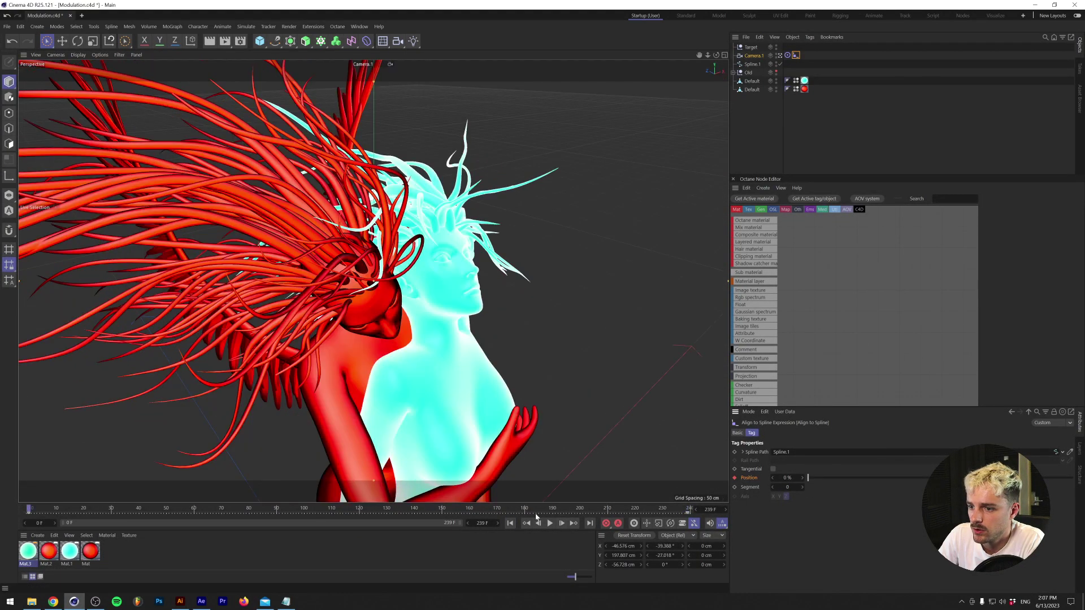
left_click(550, 524)
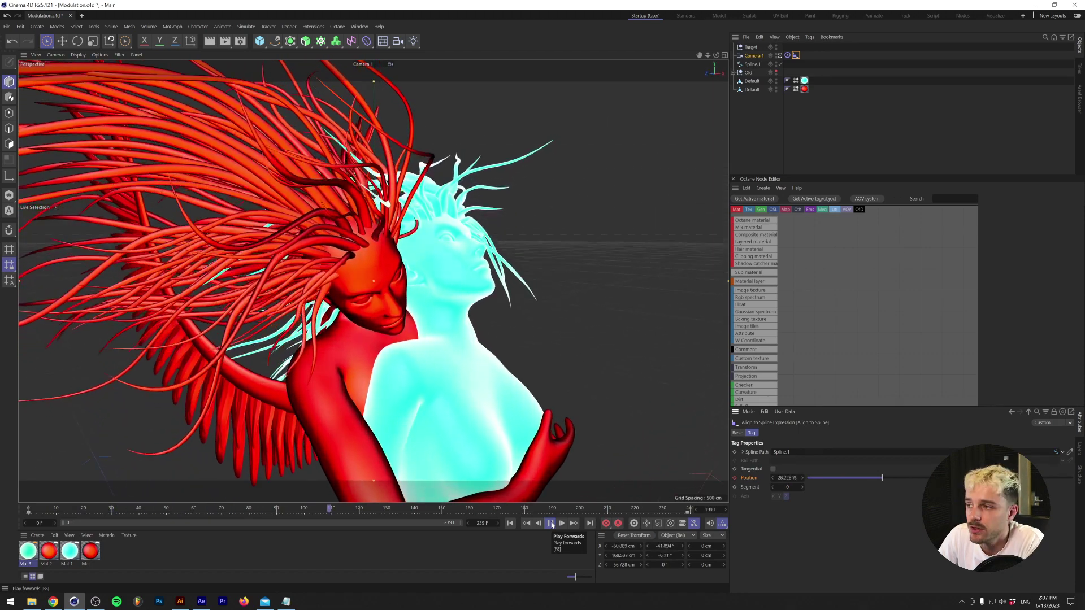
left_click(551, 524)
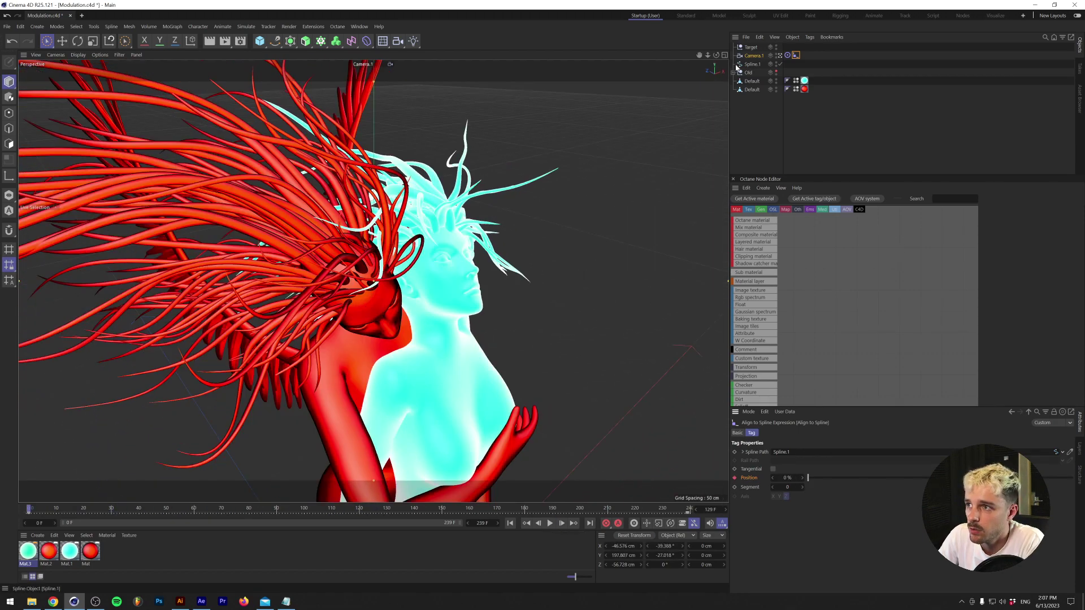
Step: Keyframe the X, Y and Z position of Spline.1 at frame 0
left_click(738, 65)
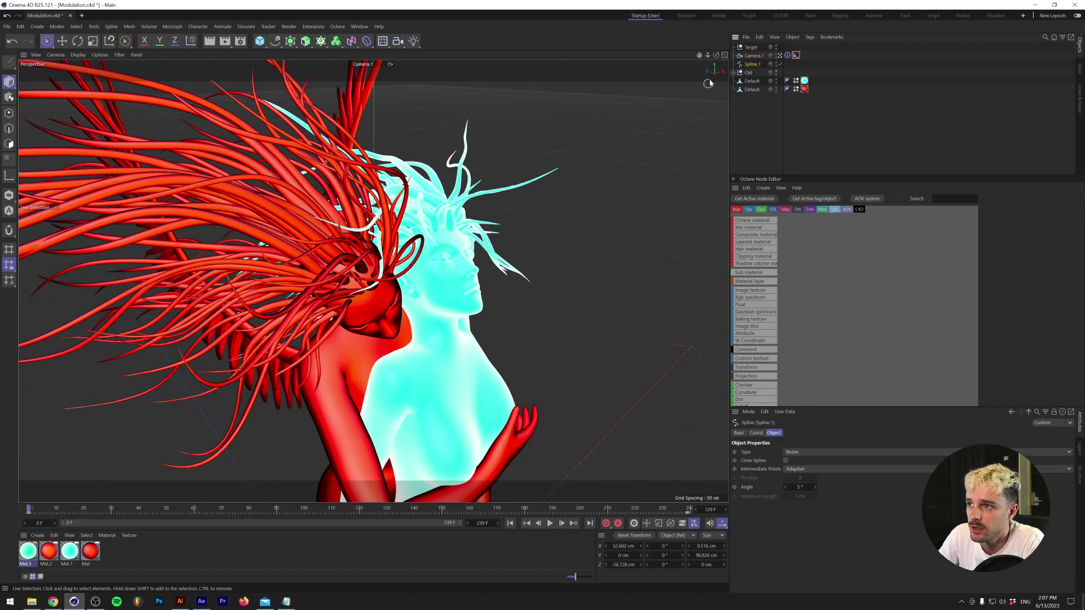
left_click(724, 55)
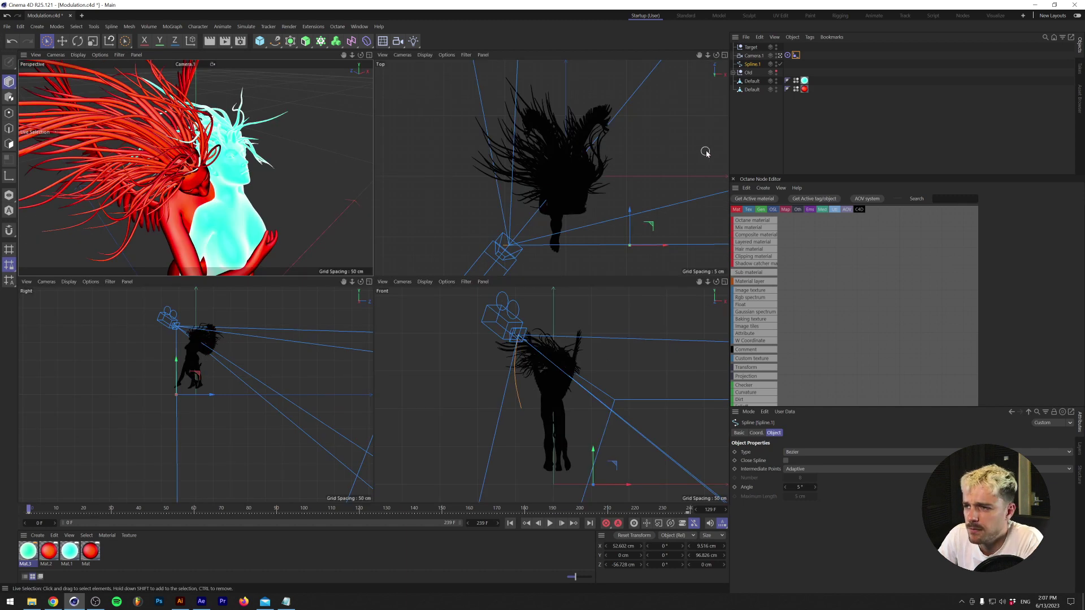
left_click(756, 433)
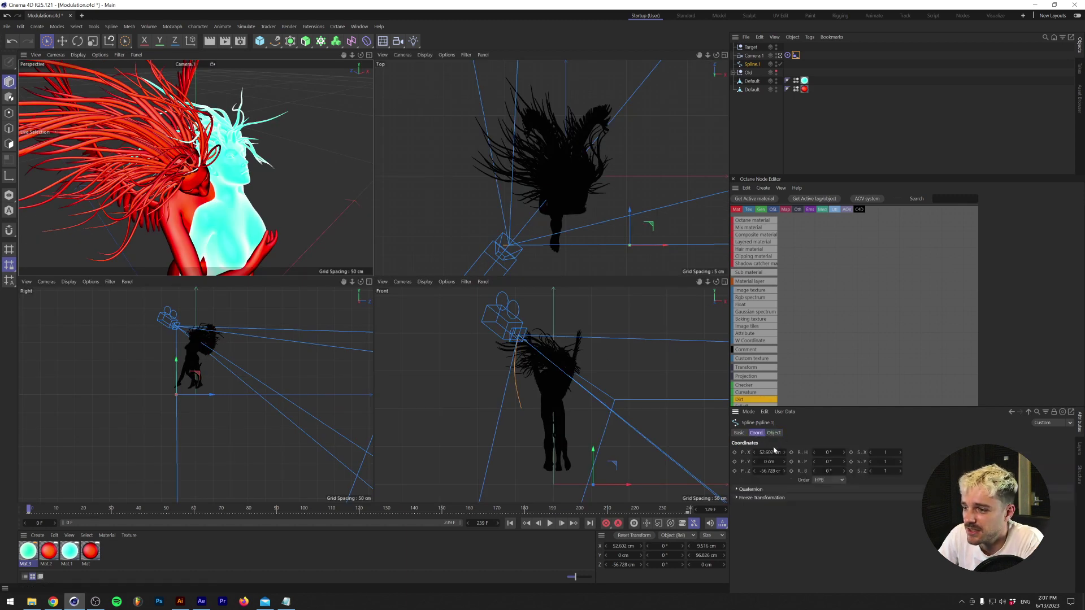
left_click(735, 453, "ctrl")
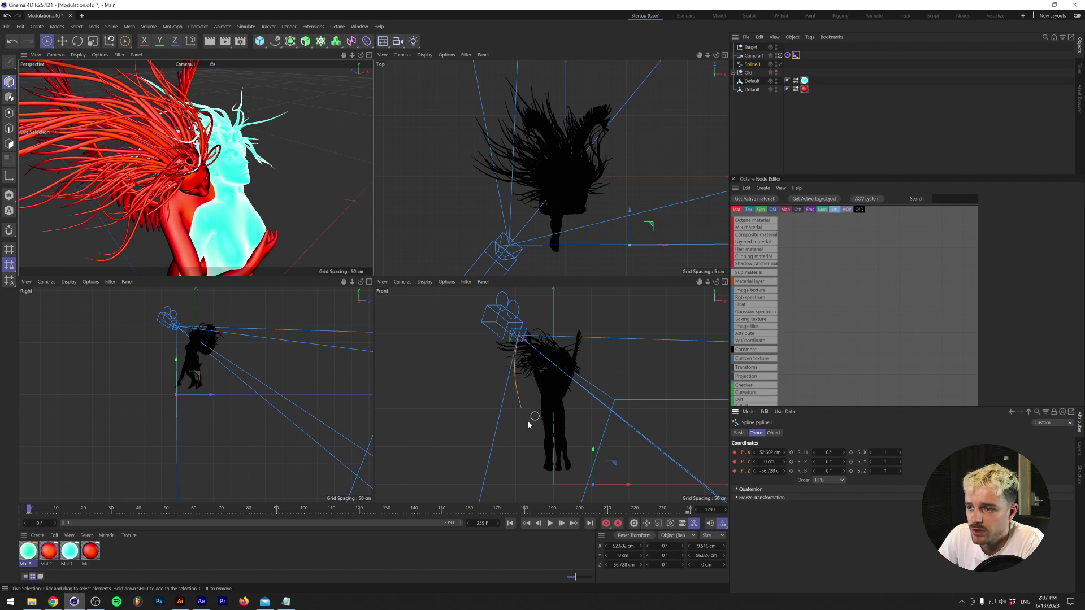
Step: At frame 239, move Spline.1 to about X 110.8, Y 47.1, Z -78.1 cm and keyframe its position
left_click_drag(29, 510, 708, 529)
left_click_drag(660, 244, 728, 247)
left_click_drag(640, 457, 648, 414)
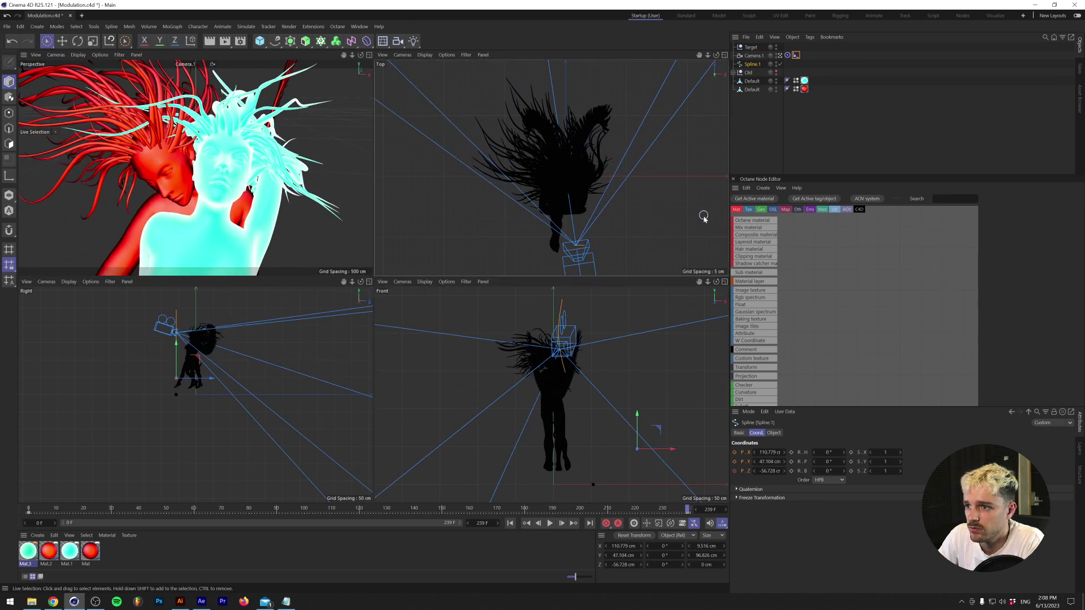
left_click_drag(703, 220, 703, 239)
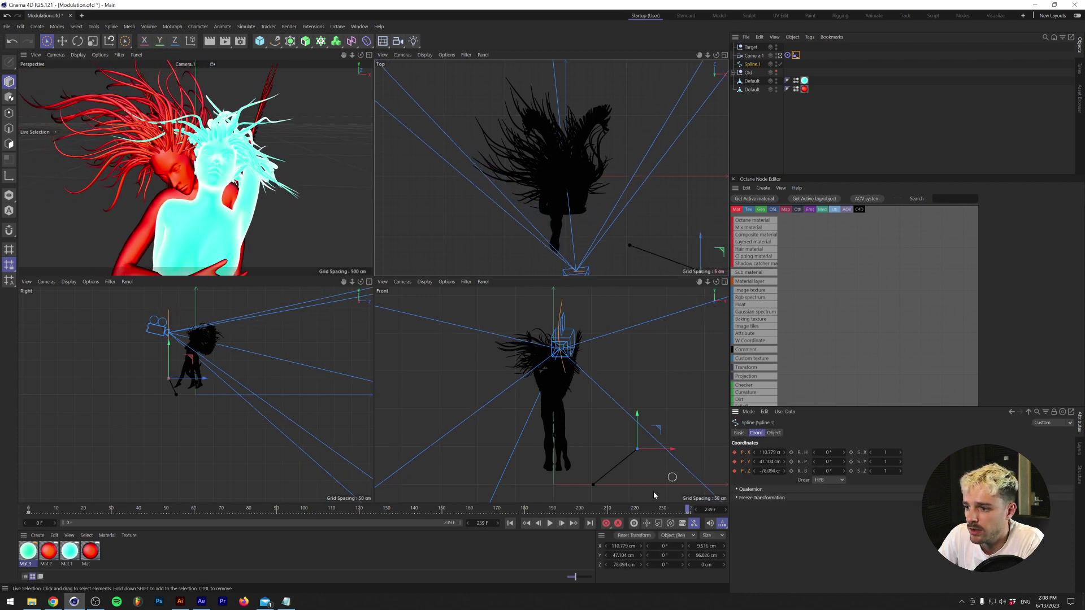
Step: Play the combined camera and spline animation in the enlarged Perspective view, and return to frame 0
left_click(551, 524)
key("F1")
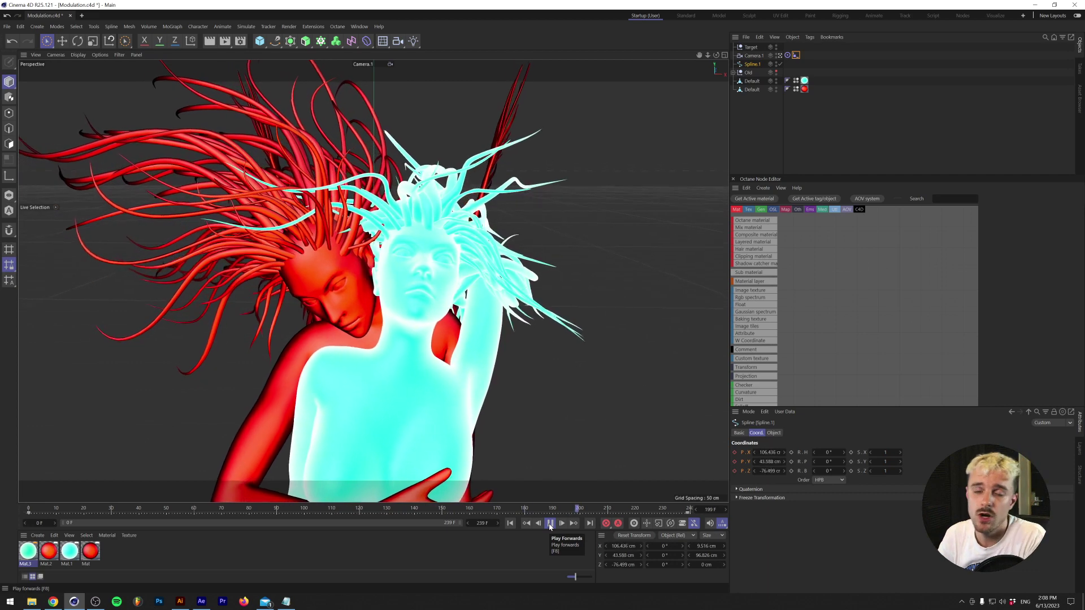
left_click(549, 526)
left_click(509, 523)
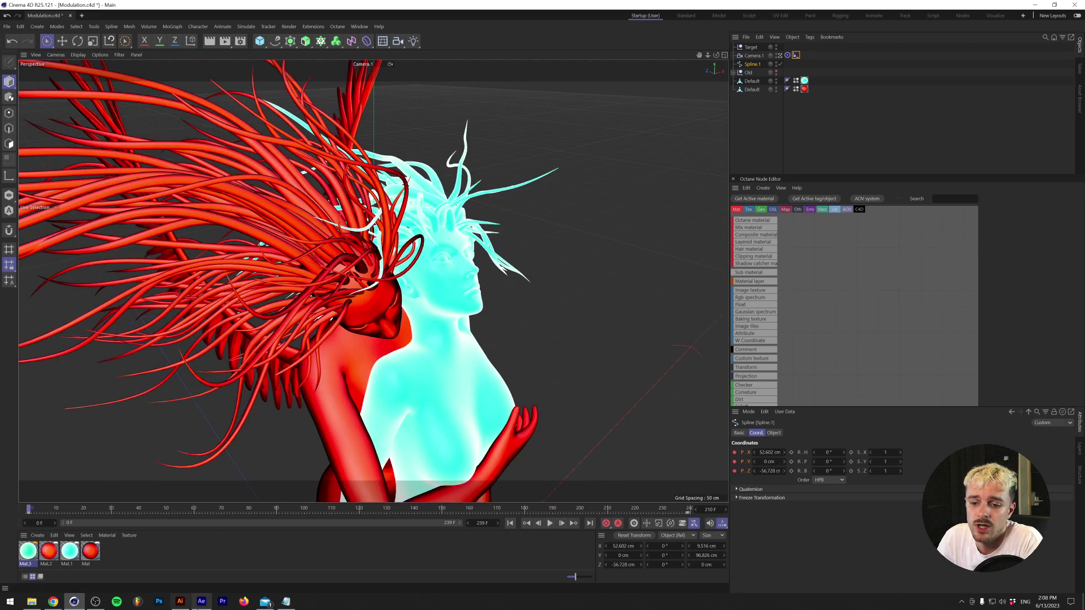
Step: Switch to After Effects, create a new composition from the F[0000-0239].png sequence, and preview it
mouse_move(200, 605)
left_click(203, 556)
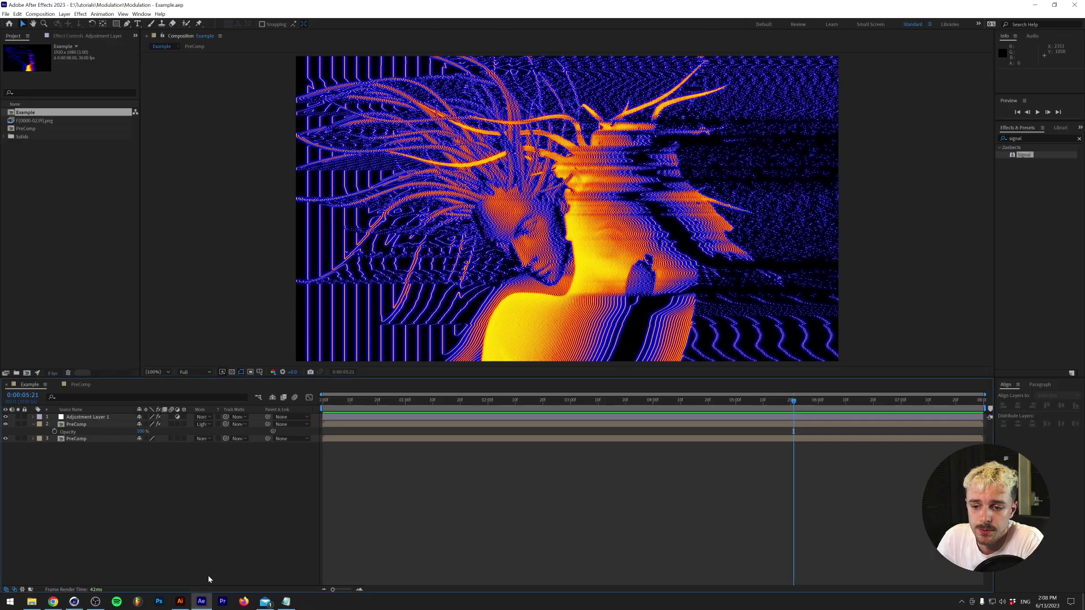
right_click(56, 120)
left_click(78, 141)
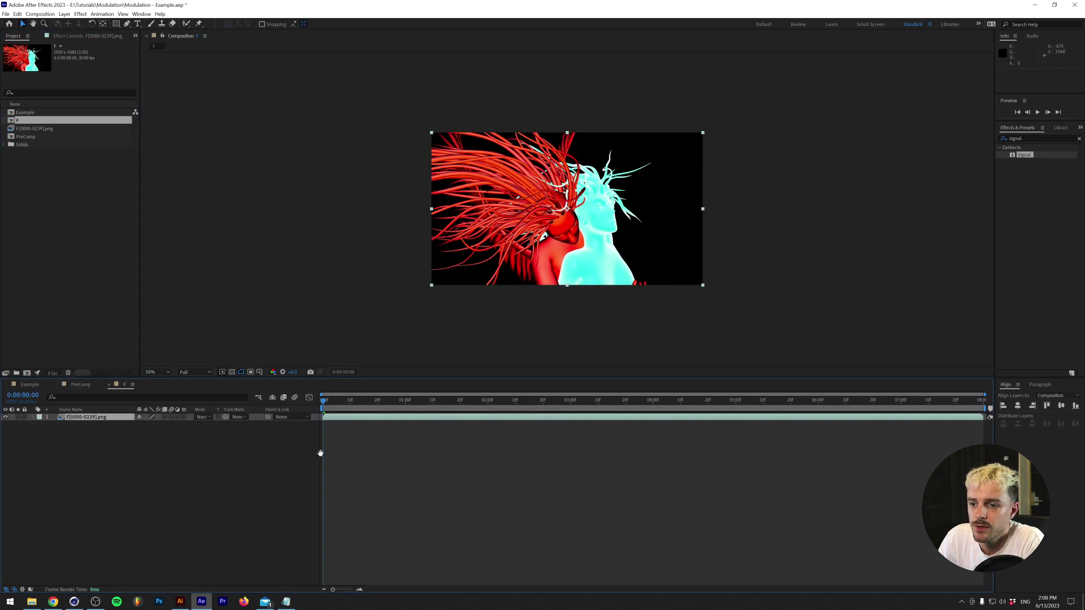
key("space")
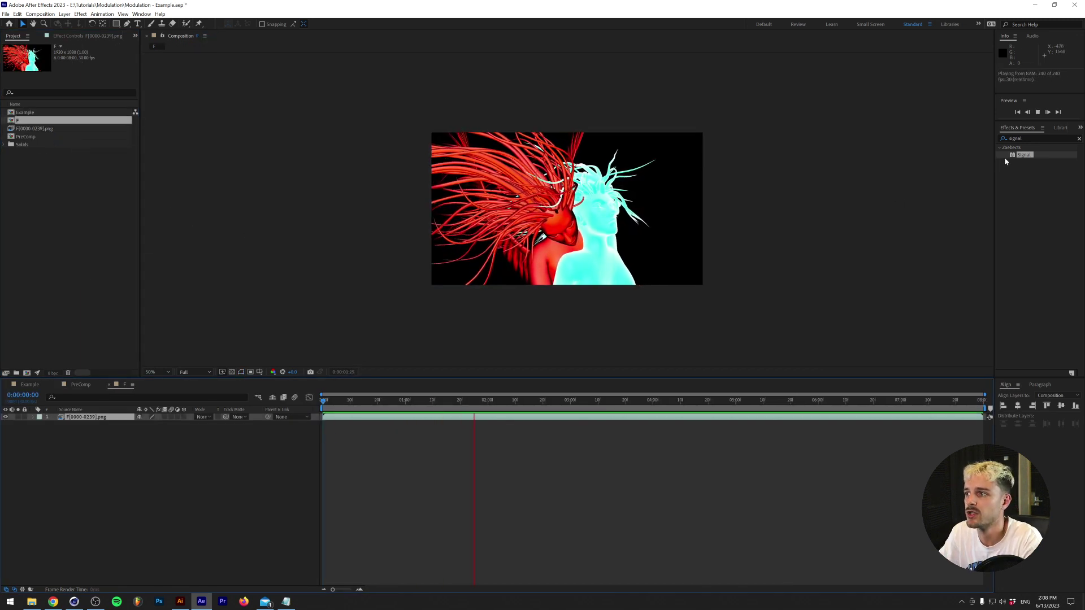
Step: Find the Modulation effect and apply it to the F[0000-0239].png layer
left_click_drag(1029, 139, 987, 134)
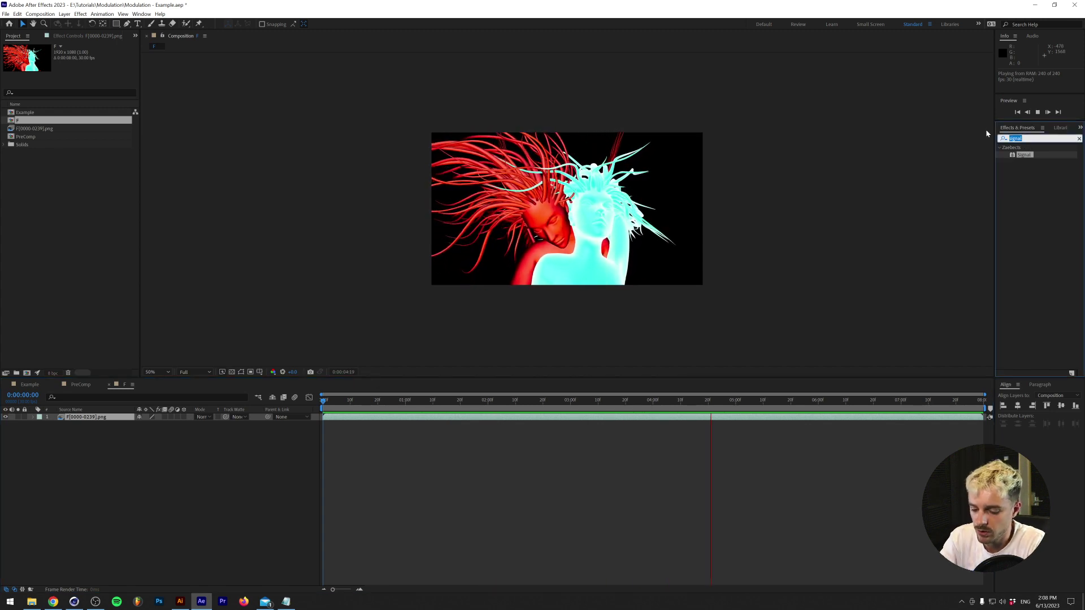
type("modul")
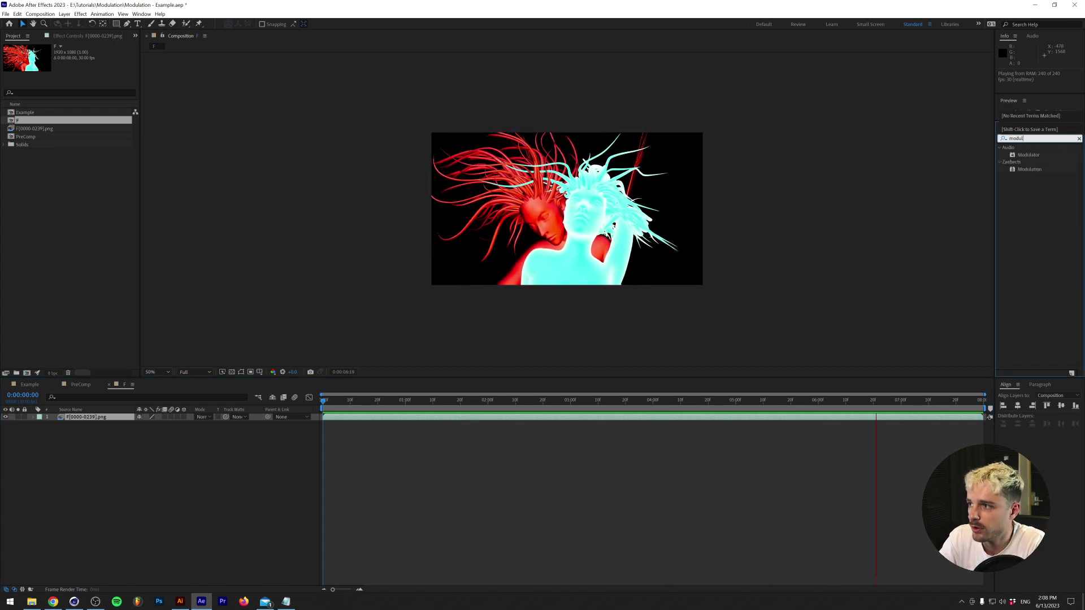
left_click_drag(1029, 168, 124, 423)
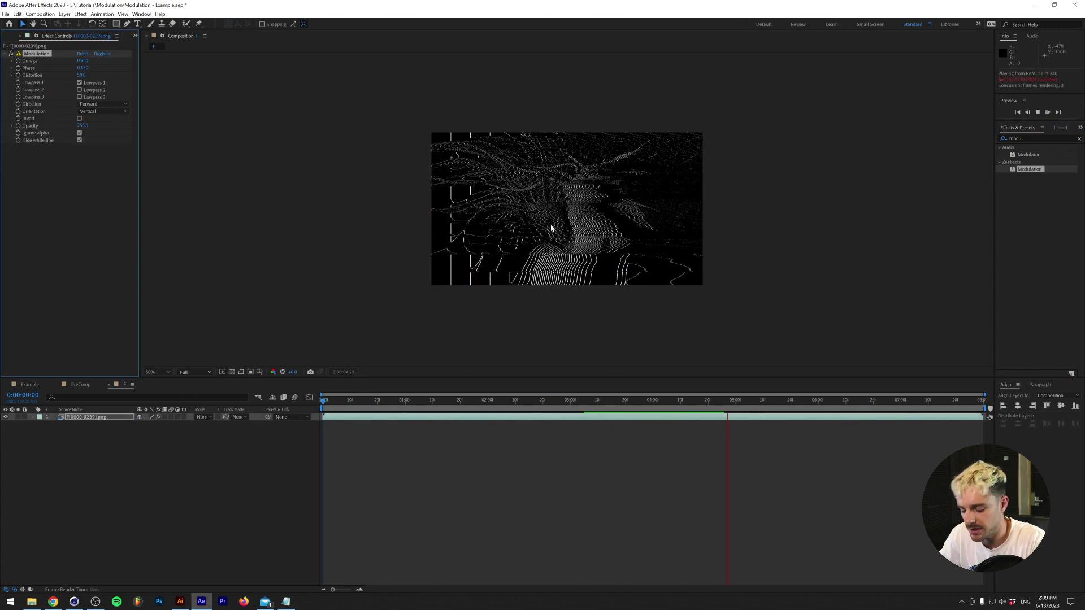
Step: Stop the preview at 0:00:03:20 and set the composition magnification to fit up to 100%
left_click(589, 387)
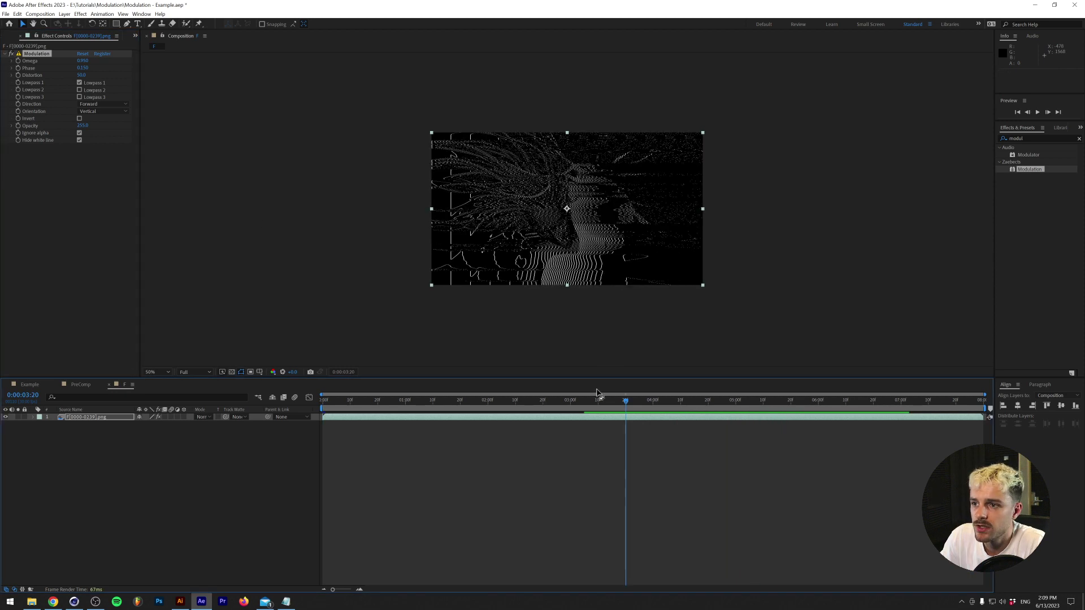
left_click(157, 372)
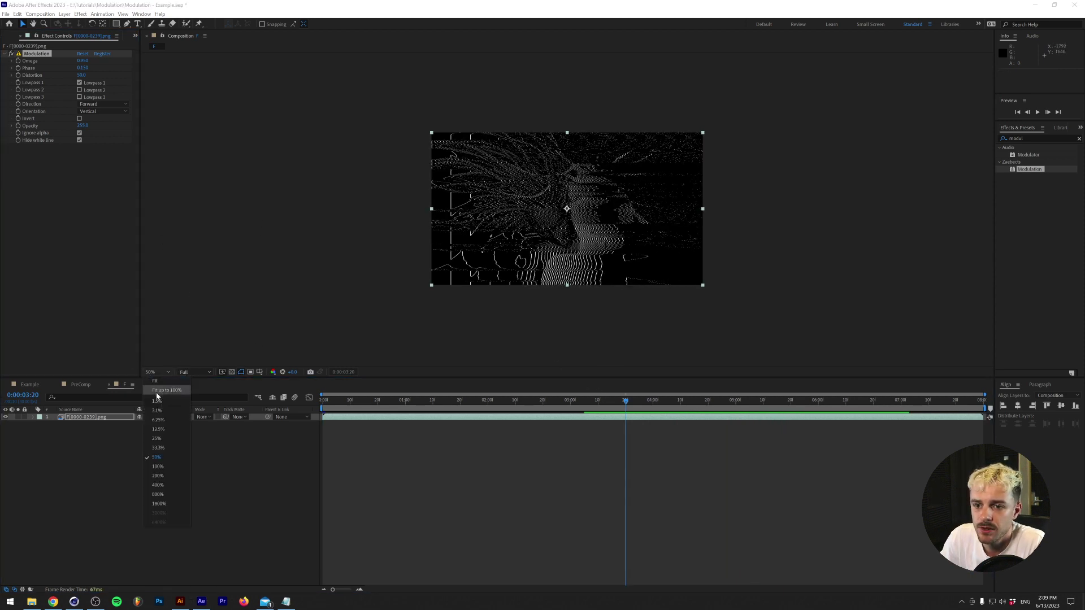
left_click(164, 389)
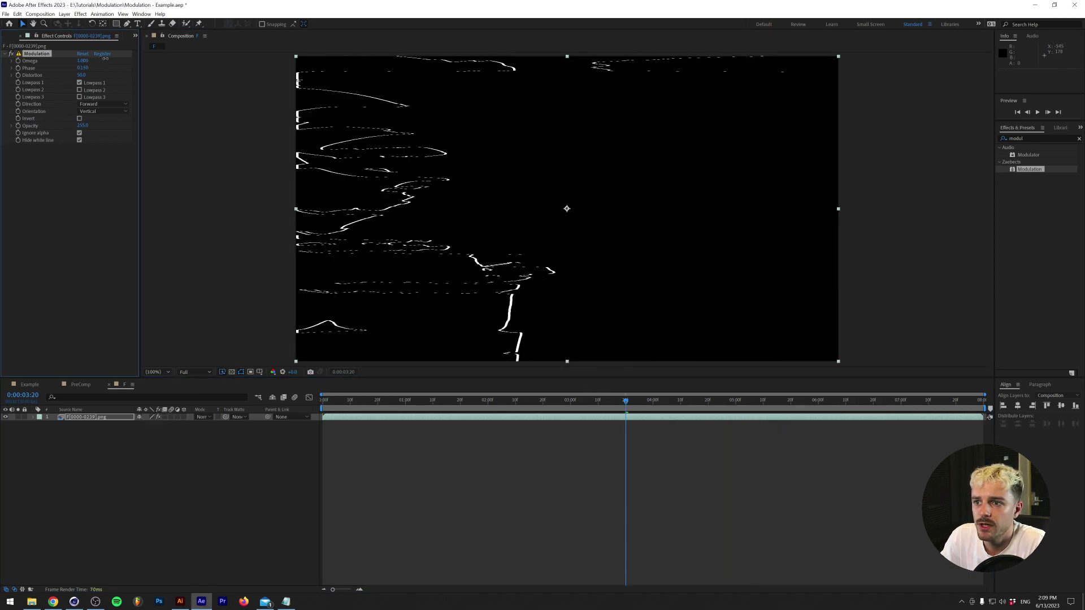
Step: Try different Omega and Phase values in the Modulation effect, and undo the changes
mouse_move(90, 63)
left_mouse_down()
mouse_move(66, 65)
mouse_move(110, 71)
left_mouse_up()
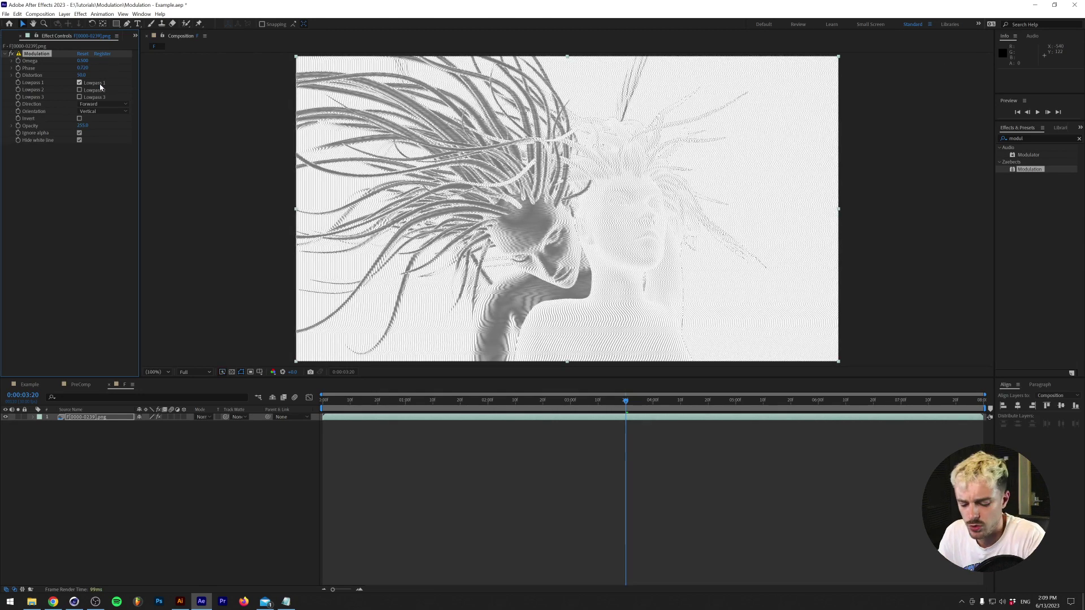
key("ctrl+z")
key("ctrl+z")
key("ctrl+z")
key("ctrl+z")
Step: Set the Modulation effect's Omega to 0.600 and Phase to 0.000
mouse_move(83, 63)
left_mouse_down()
mouse_move(72, 67)
mouse_move(91, 59)
left_mouse_up()
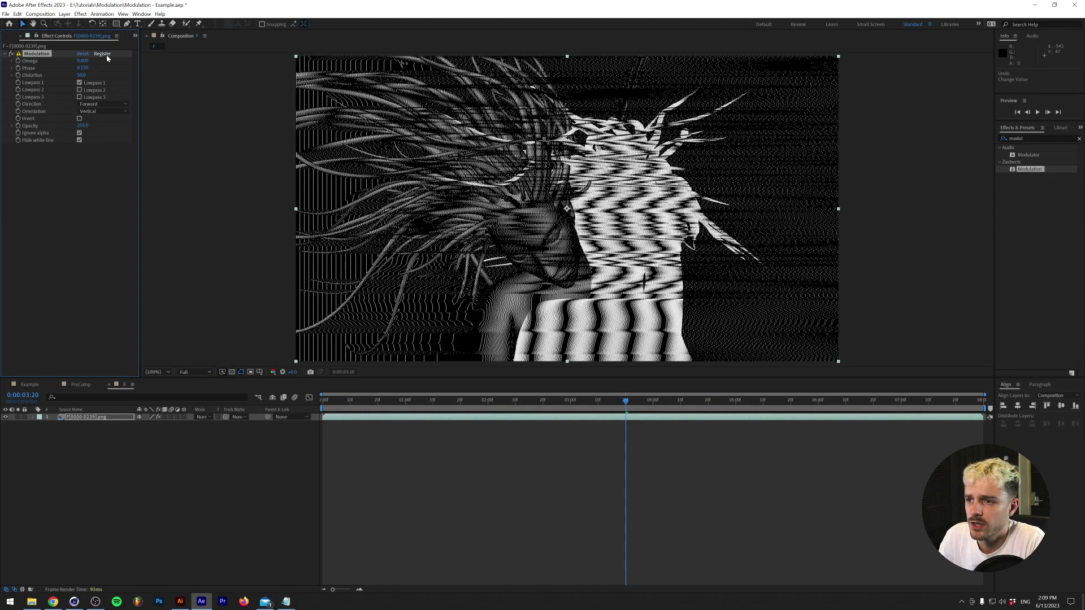
left_click_drag(90, 66, 5, 81)
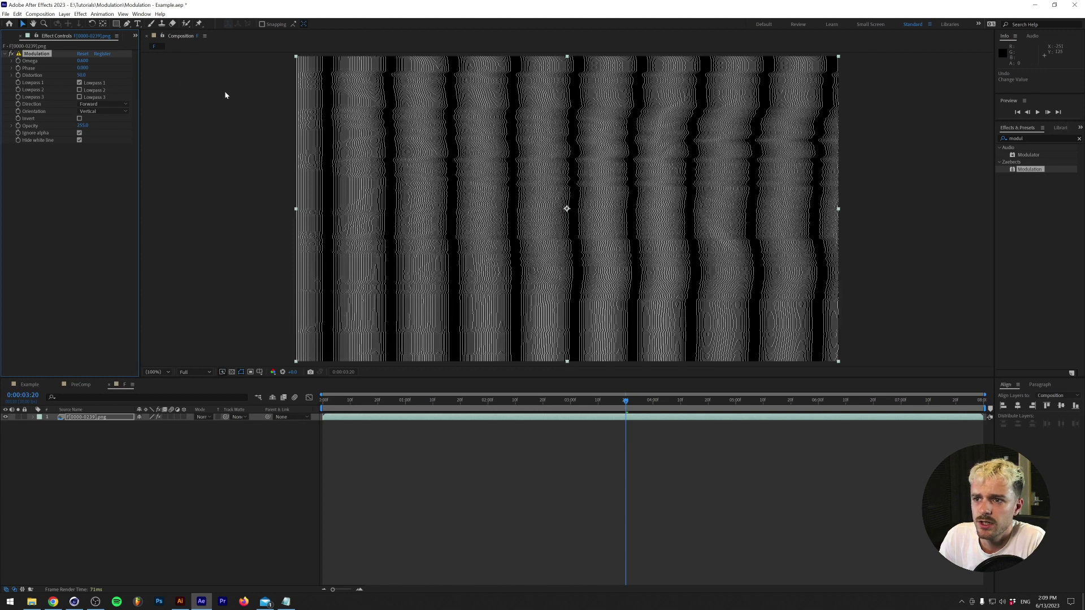
Step: Set the Modulation effect's Phase to 0.150 and Distortion to 50.0
left_click_drag(225, 95, 23, 86)
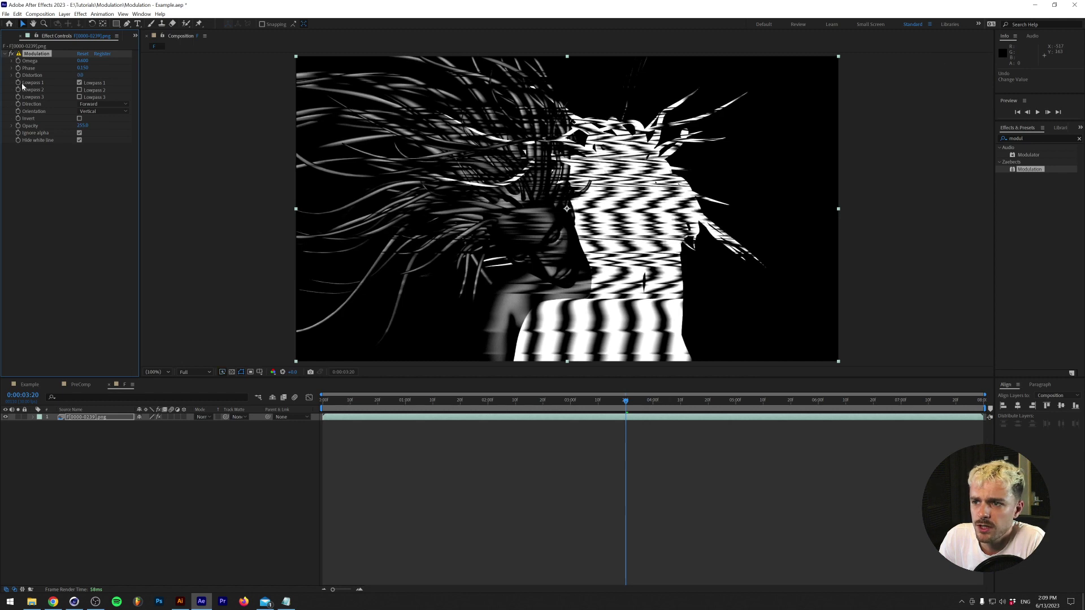
left_click(80, 83)
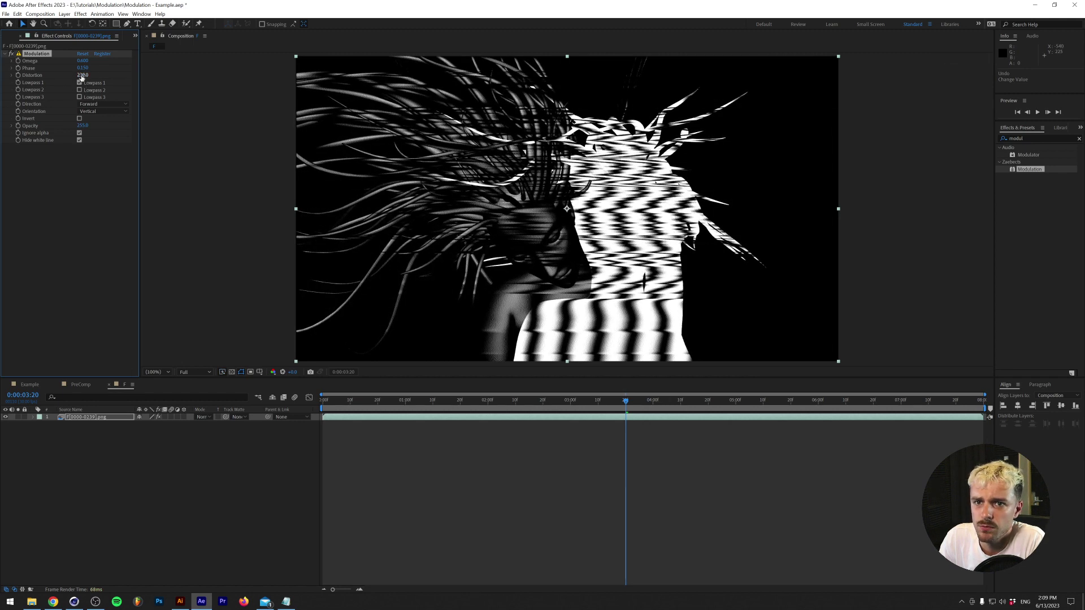
scroll(409, 203, "up", 3)
scroll(368, 230, "down", 3)
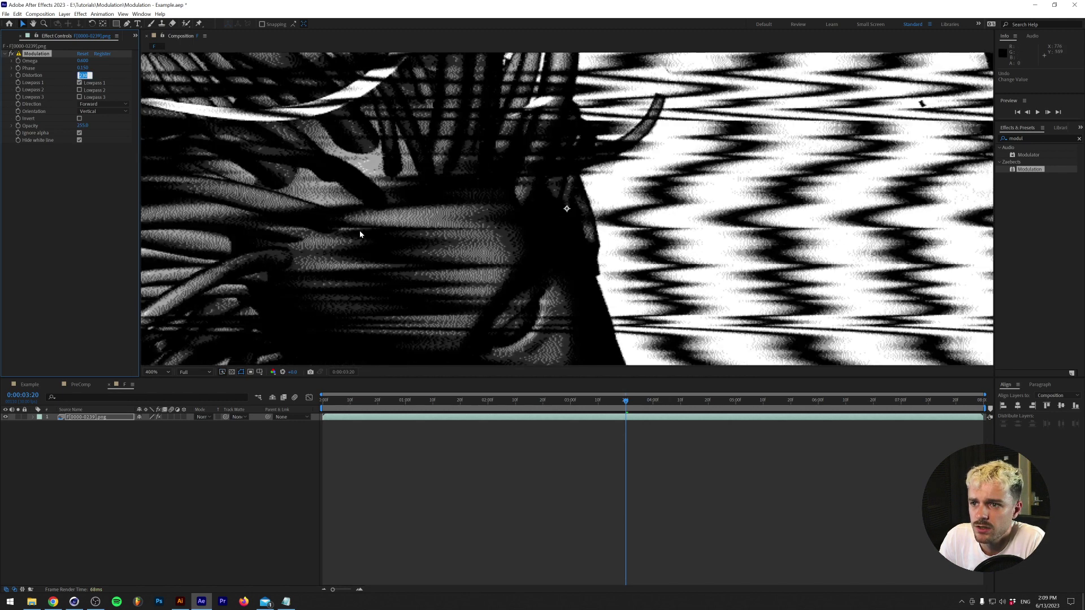
left_click(87, 169)
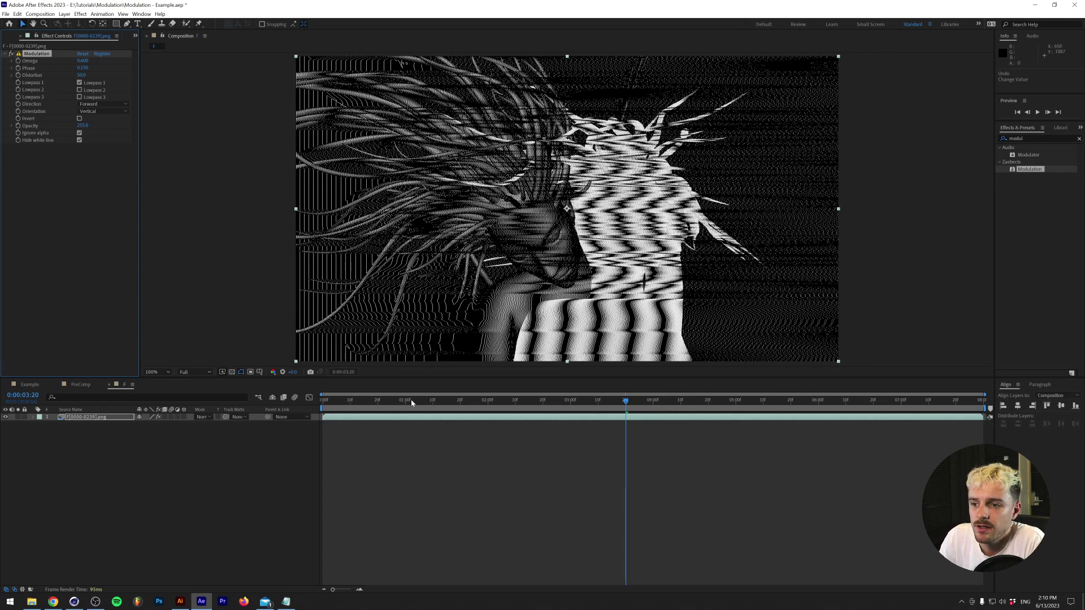
Step: Try animating the Modulation effect's Phase with a keyframe at the first frame and a value of 0.2 at the last frame
key("Home")
left_click(19, 68)
key("End")
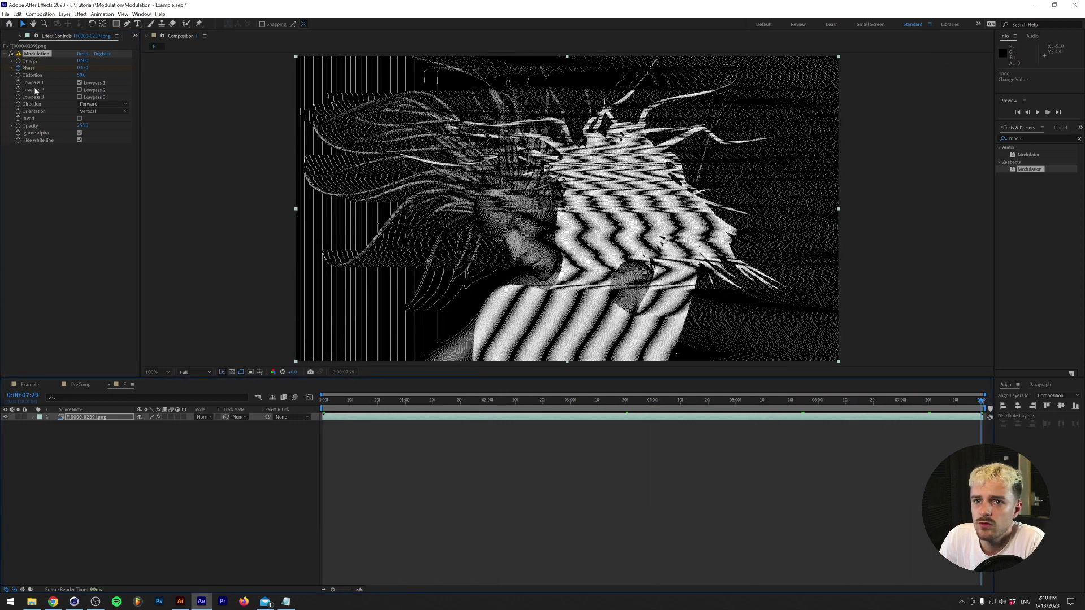
left_click(82, 68)
type(".2")
key("Return")
left_click_drag(342, 402, 206, 391)
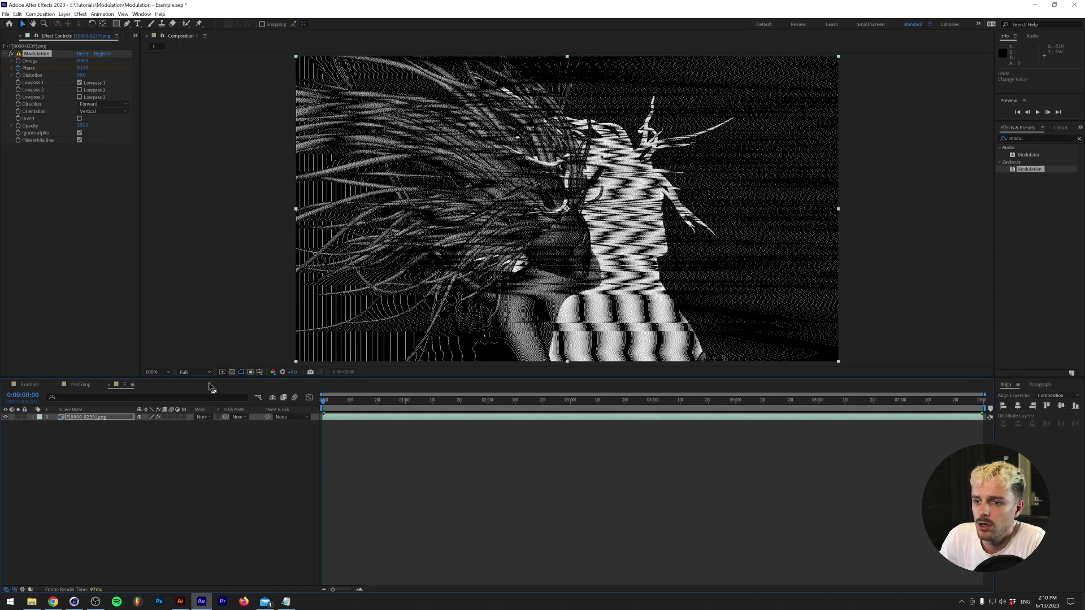
mouse_move(338, 402)
left_mouse_down()
mouse_move(849, 411)
mouse_move(324, 408)
left_mouse_up()
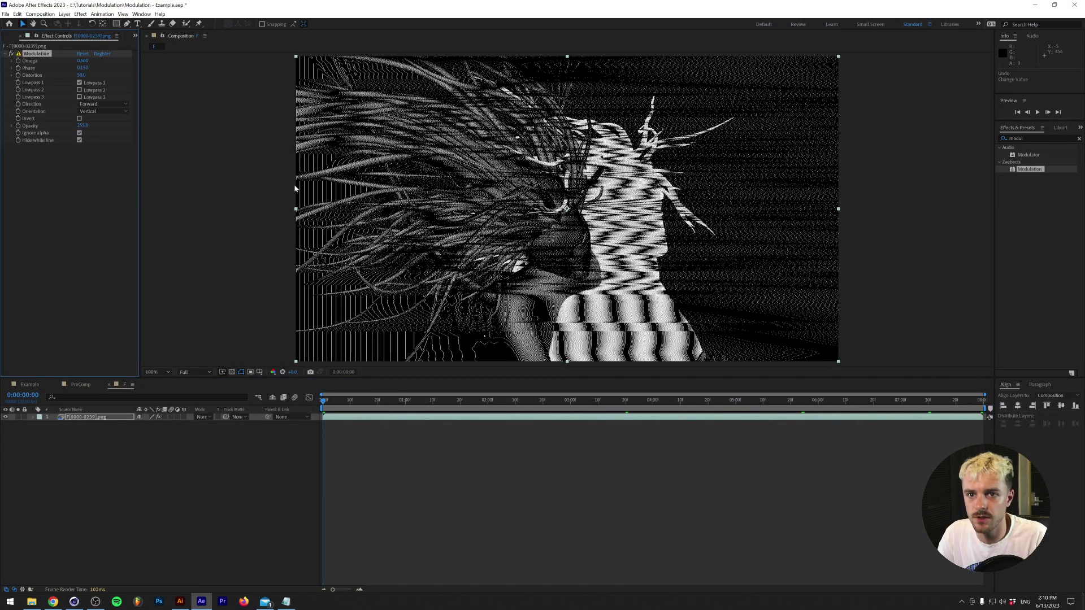
Step: Try the Modulation effect's Invert option on and off, then deselect the layer
left_click(79, 119)
left_click(79, 119)
mouse_move(13, 126)
left_mouse_down()
mouse_move(48, 126)
mouse_move(13, 127)
left_mouse_up()
key("ctrl+z")
left_click(78, 445)
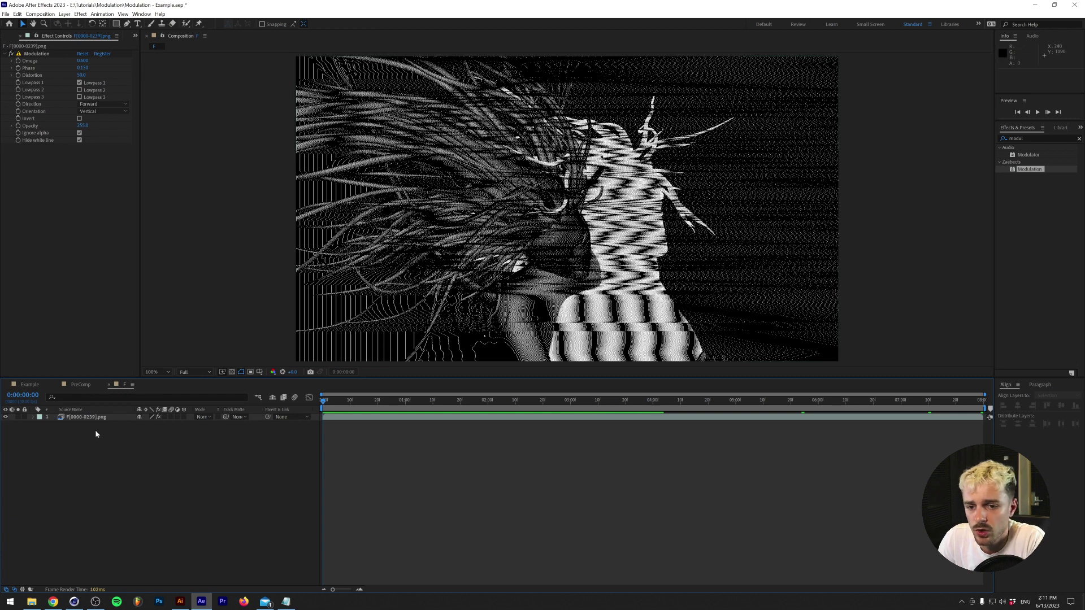
Step: Pre-compose the F[0000-0239].png layer as F[0000-0239].png Comp 1 with all attributes moved, and duplicate the resulting layer
left_click(113, 418)
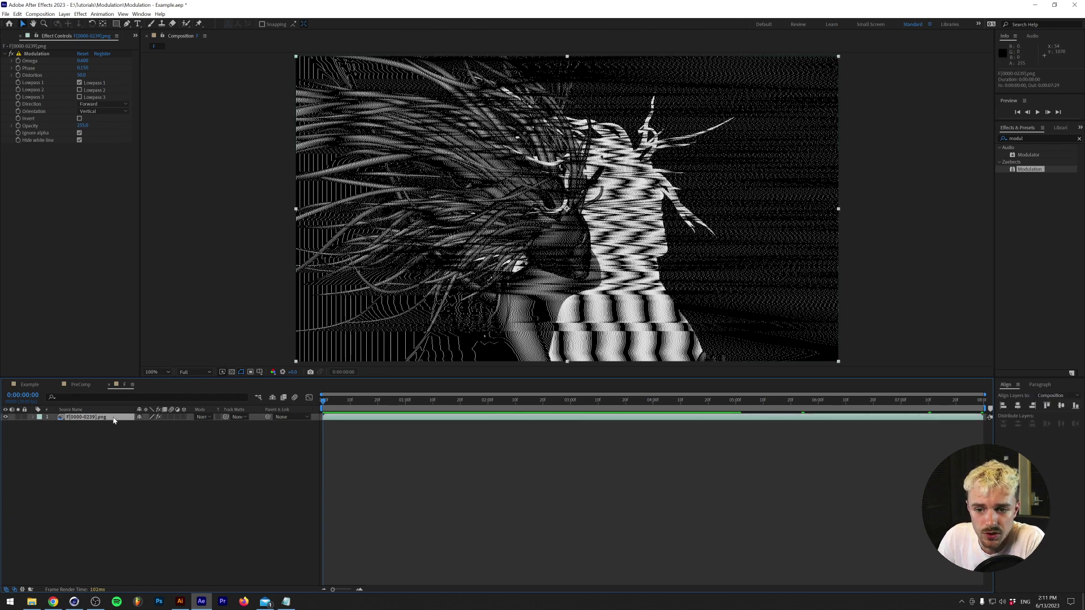
right_click(112, 419)
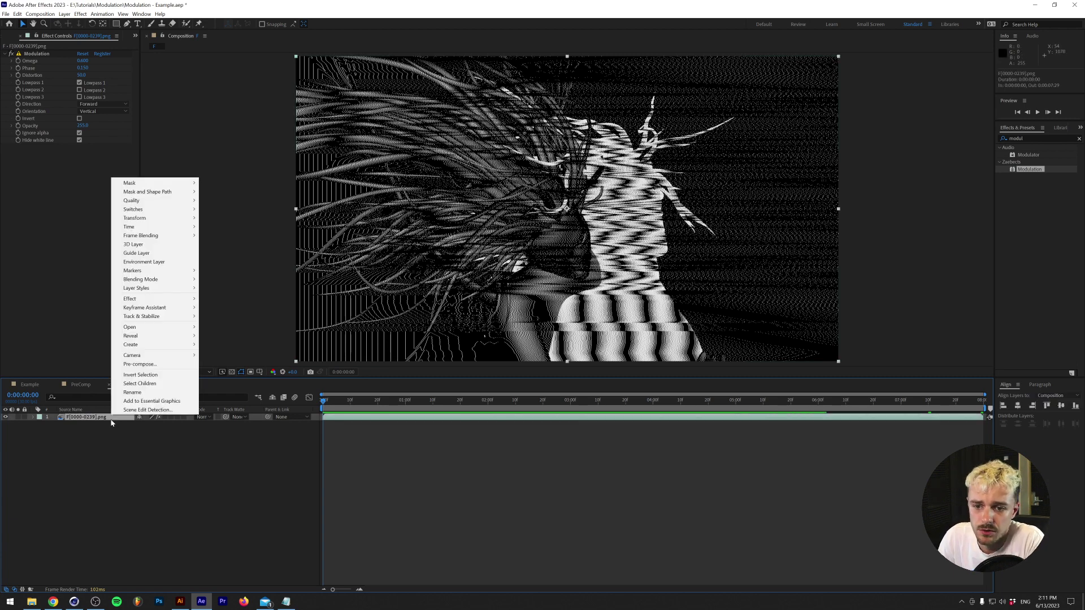
left_click(140, 363)
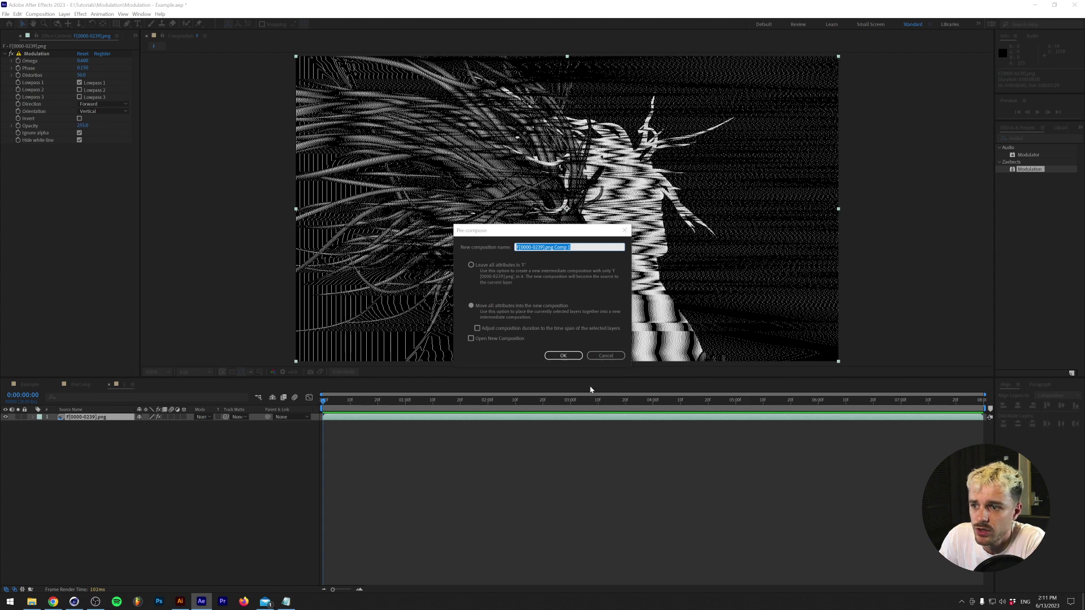
left_click(569, 357)
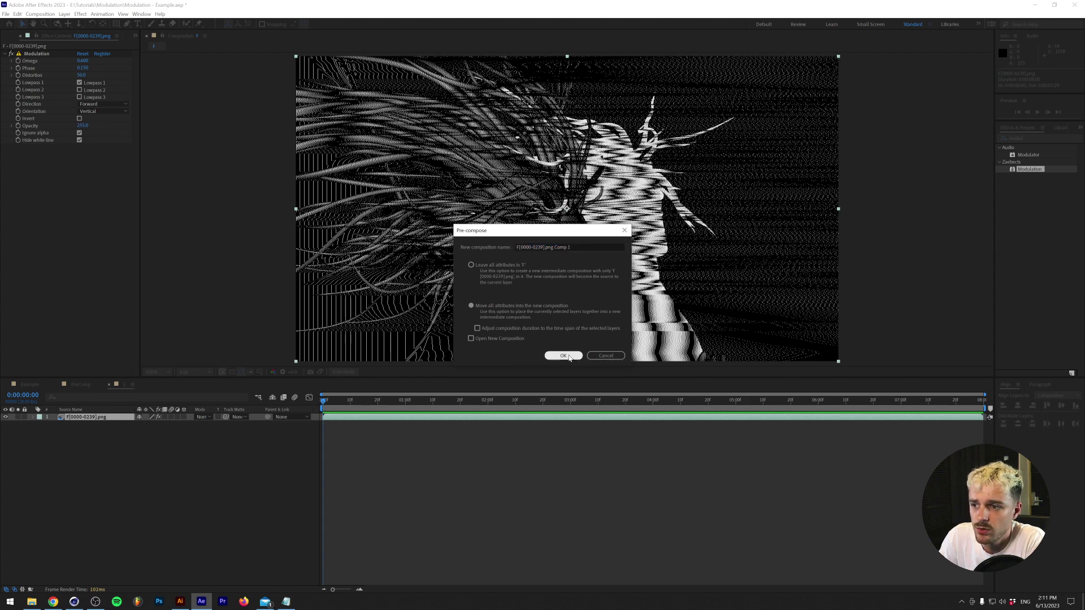
left_click(563, 356)
key("ctrl+d")
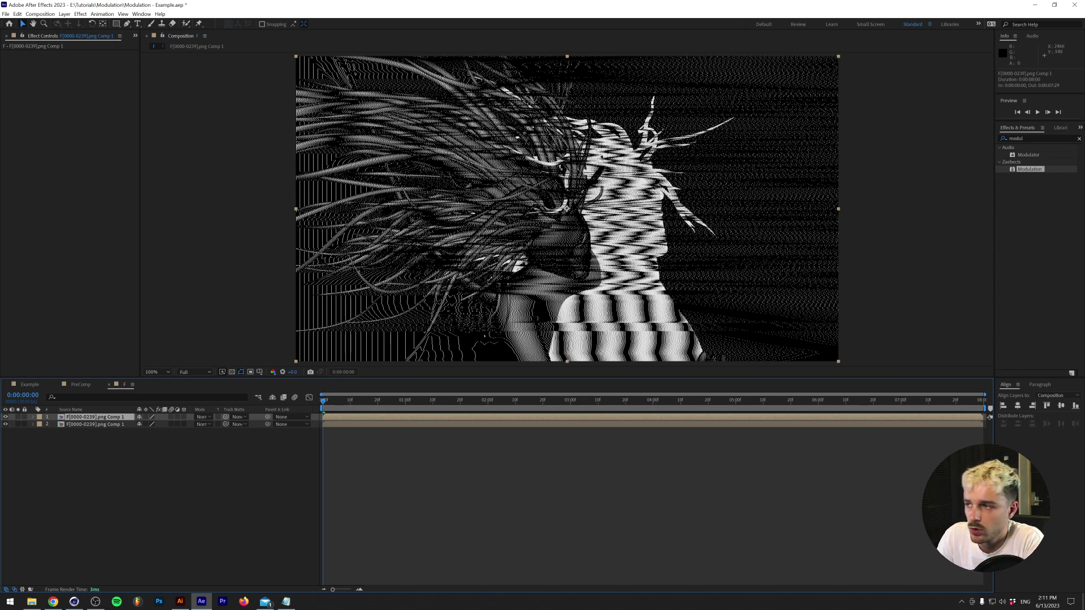
Step: Apply Gaussian Blur to the upper F[0000-0239].png Comp 1 layer and set its Blurriness to 25
left_click(1046, 136)
type("gauss")
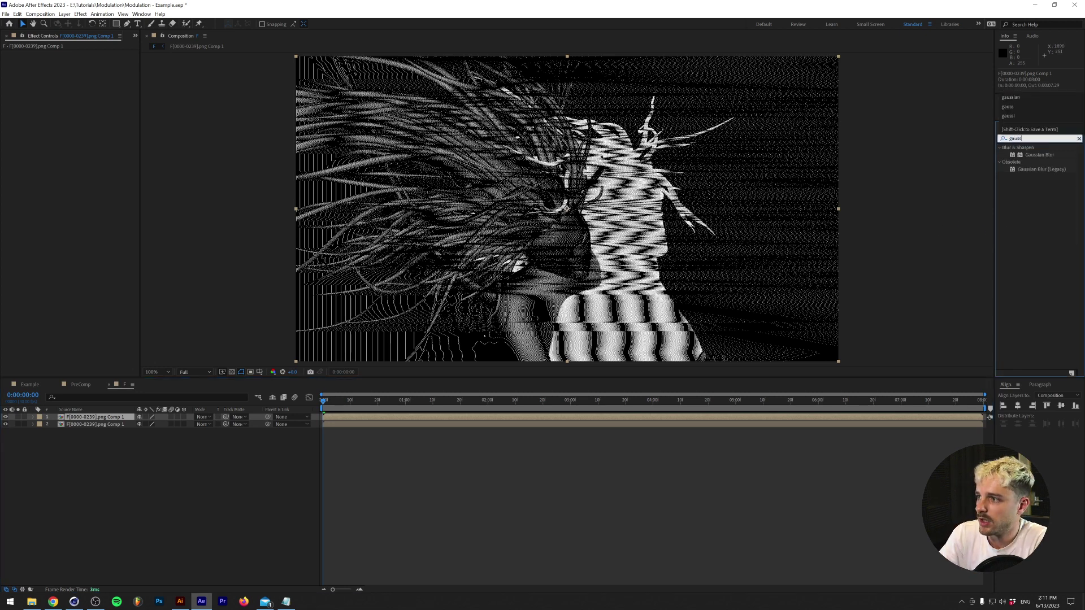
left_click_drag(1027, 156, 85, 418)
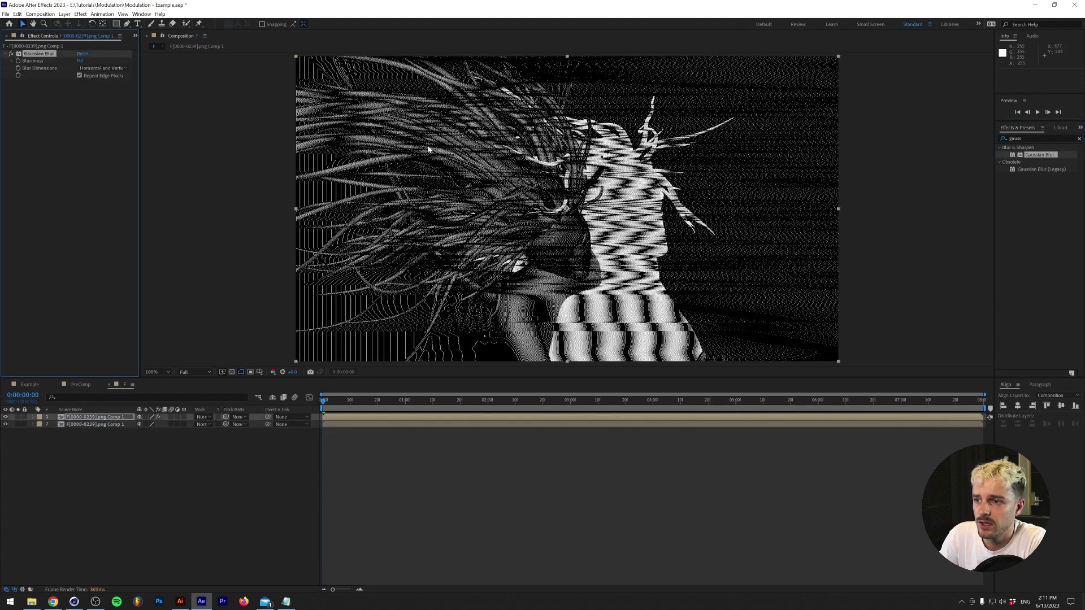
left_click(80, 61)
type("25")
key("Return")
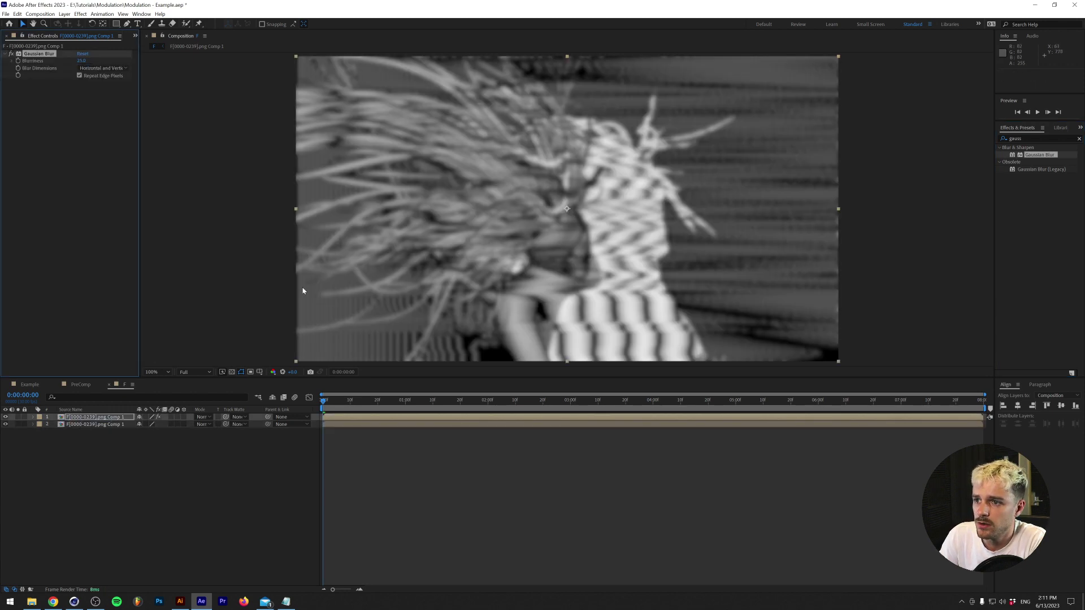
Step: Set the blurred upper layer's blending mode to Lighten
left_click(204, 417)
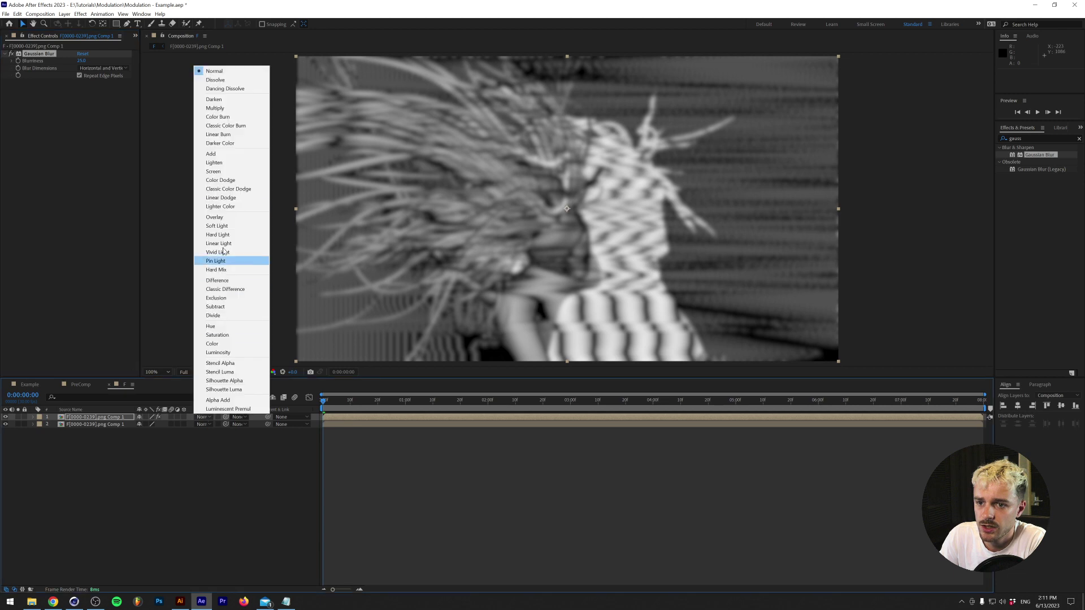
left_click(236, 164)
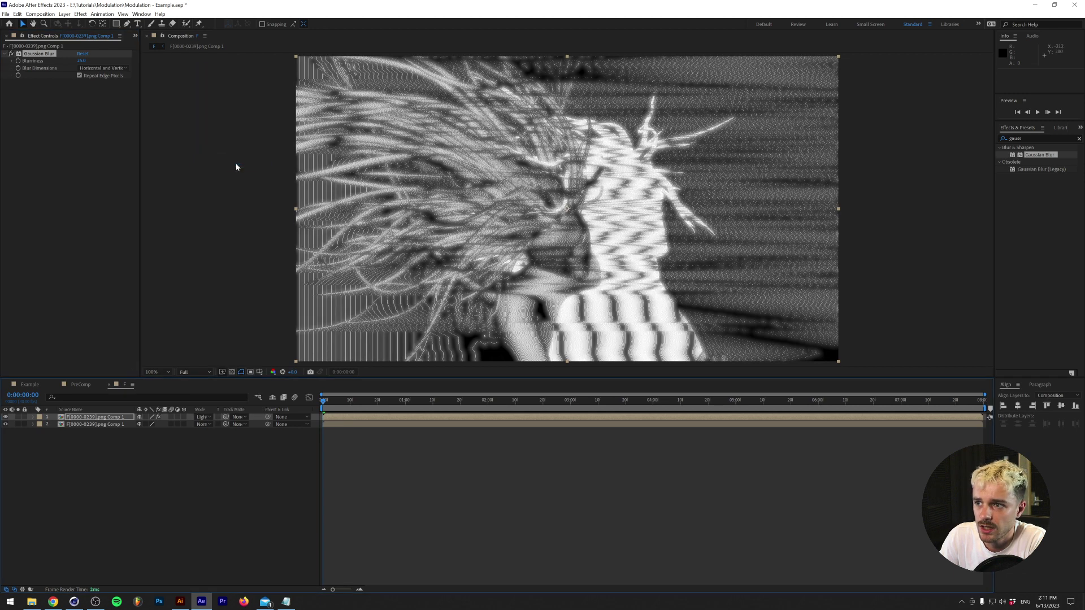
right_click(204, 411)
mouse_move(208, 432)
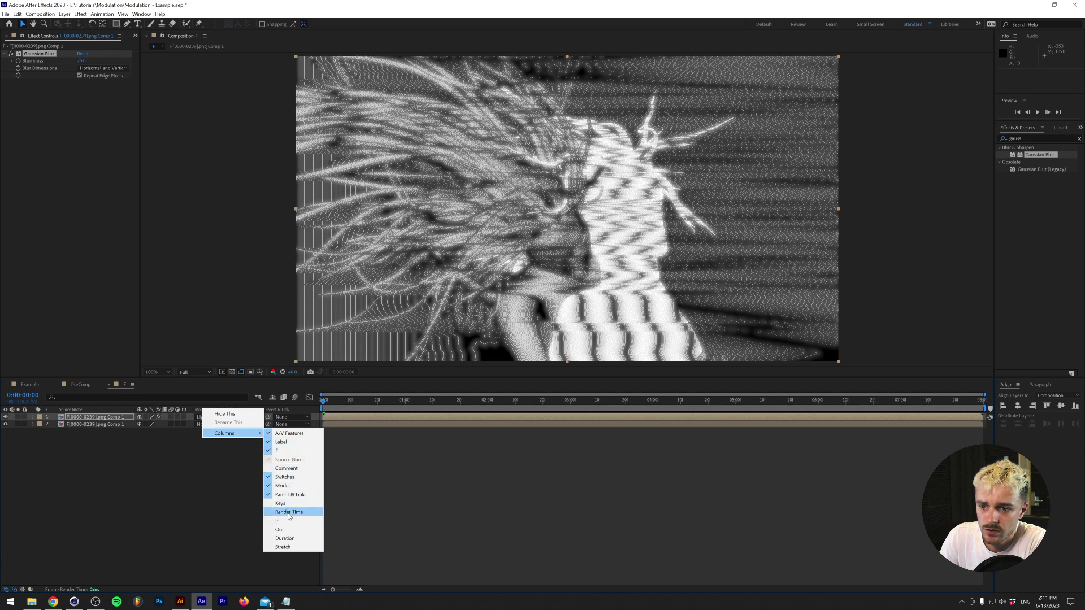
left_click(114, 450)
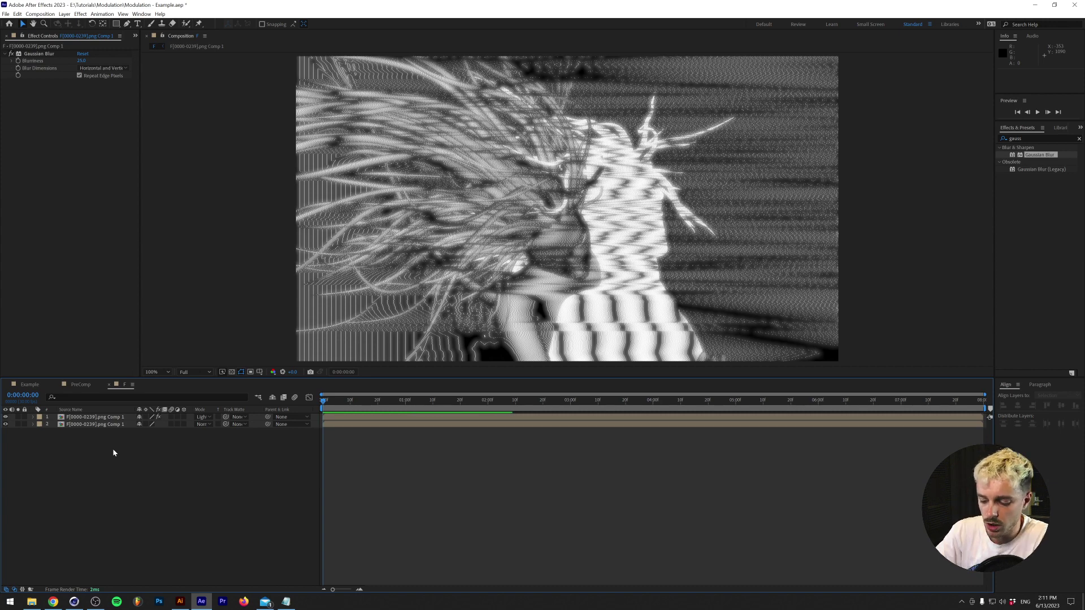
Step: Create an adjustment layer above both copies and apply CC Toner to it with Tones set to Pentone
key("ctrl+alt+y")
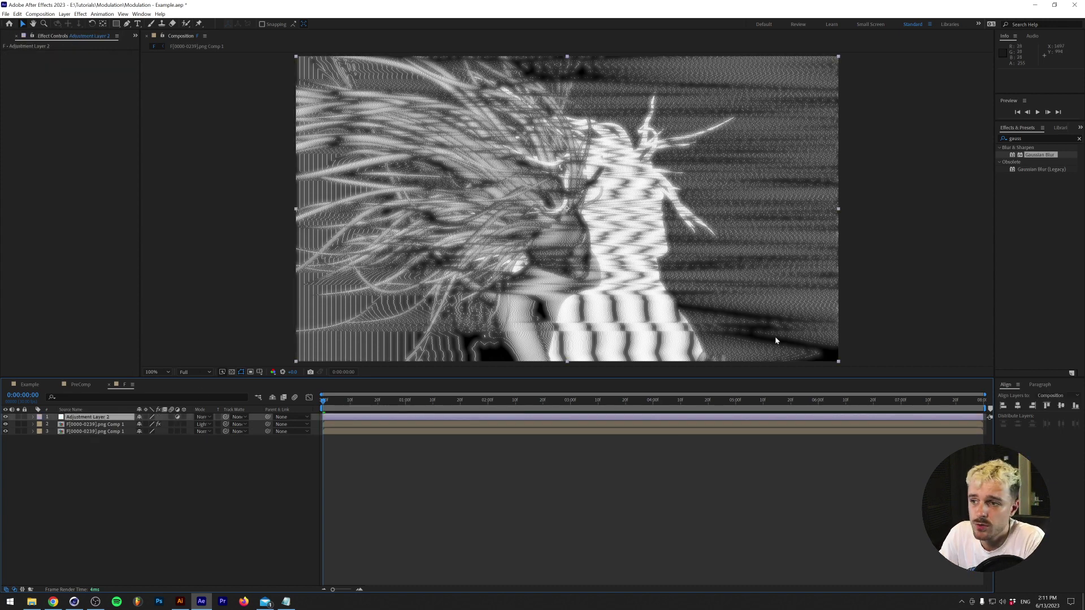
left_click(1042, 138)
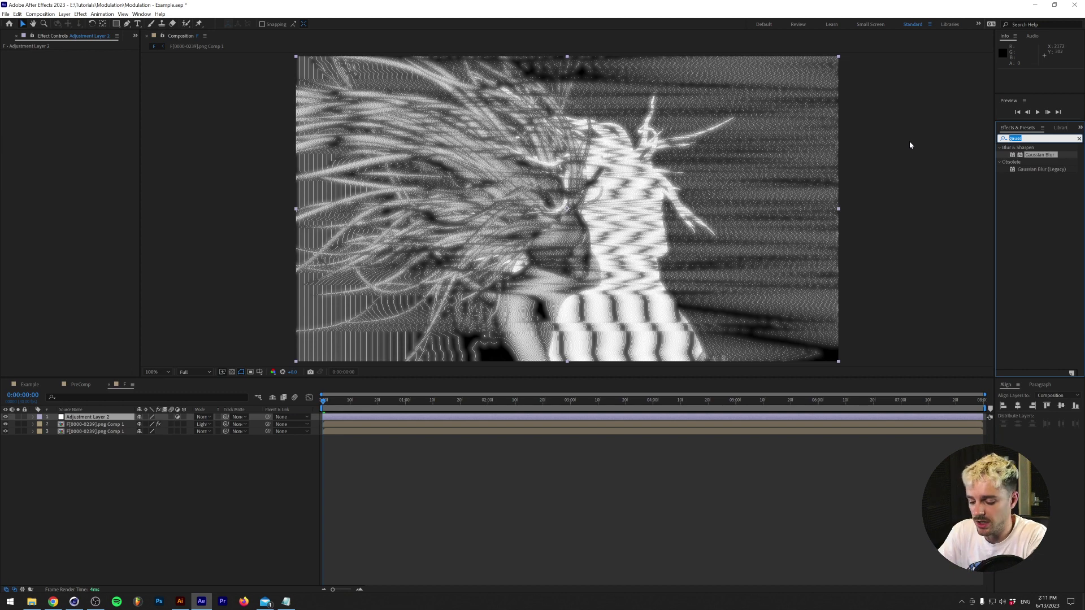
type("toner")
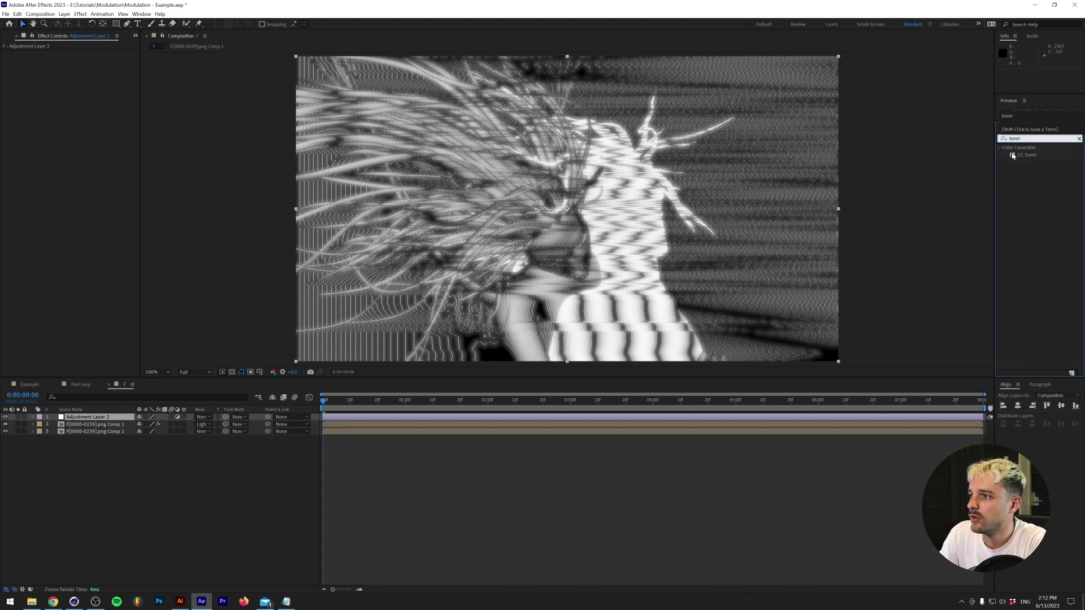
left_click_drag(1016, 156, 118, 419)
left_click(92, 61)
left_click(95, 88)
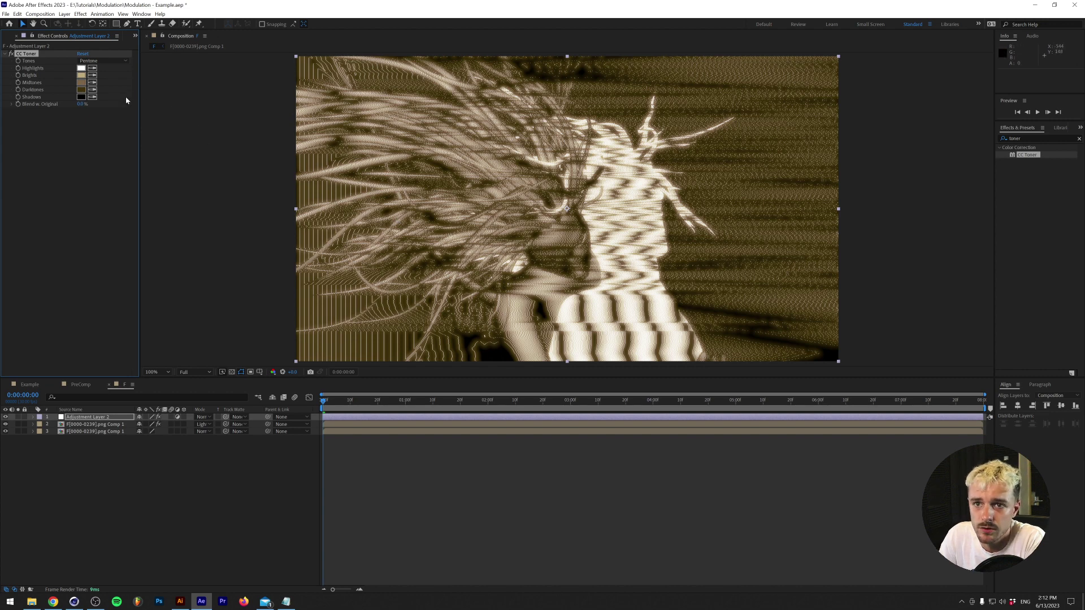
Step: Set CC Toner's Highlights colour to bright yellow
left_click(81, 68)
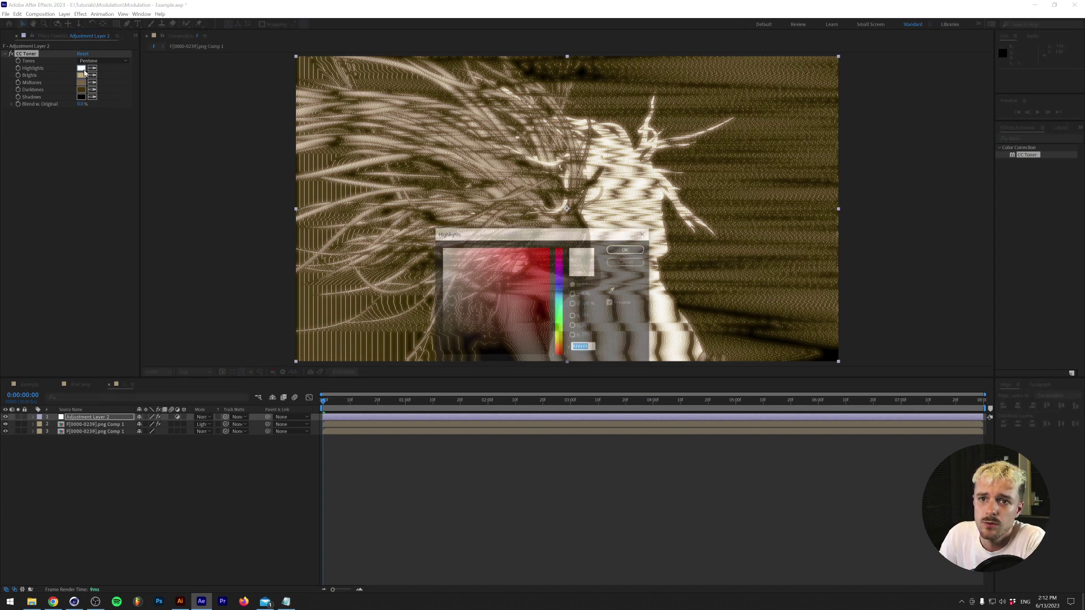
left_click(557, 338)
left_click_drag(537, 272, 538, 247)
left_click(633, 251)
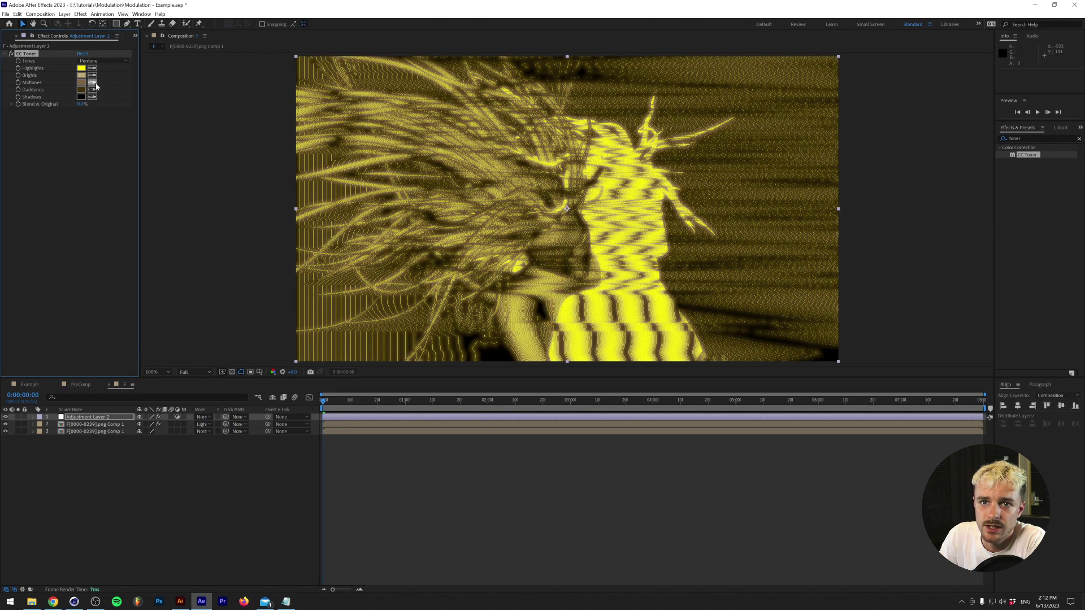
Step: Set CC Toner's Brights colour to red (FF0000) and its Midtones colour to saturated blue
left_click(82, 78)
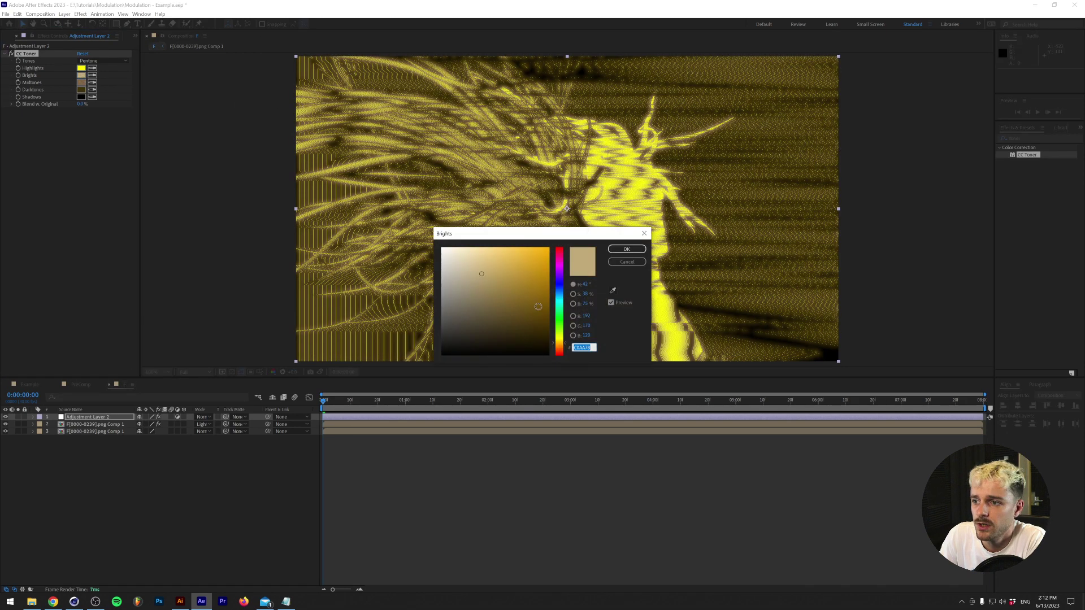
left_click(556, 253)
left_click(547, 249)
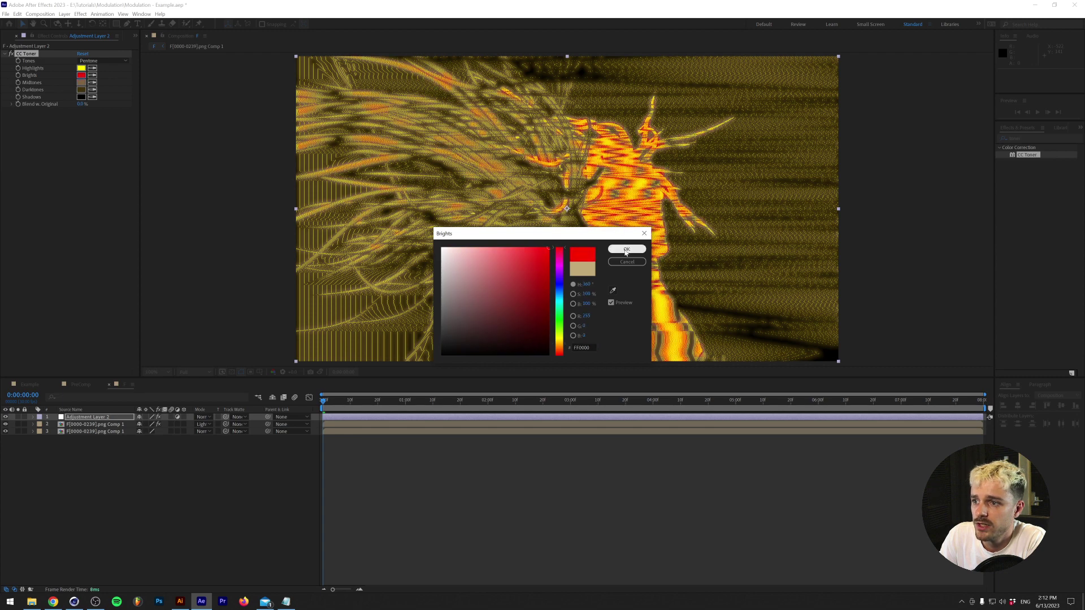
left_click(626, 249)
left_click(82, 82)
left_click(559, 284)
left_click(548, 248)
left_click(625, 250)
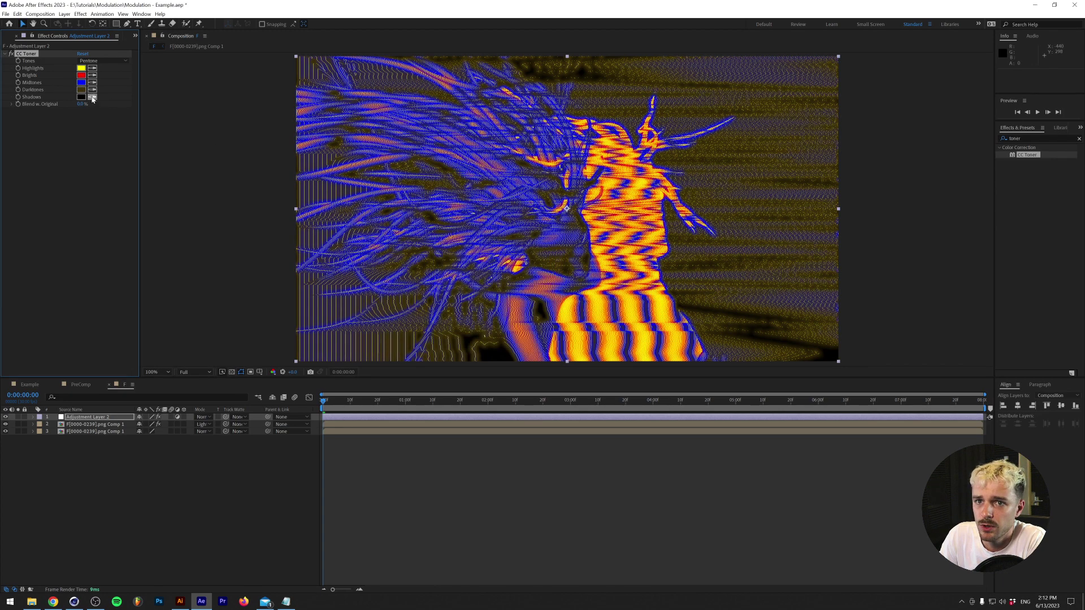
Step: Set CC Toner's Darktones colour to dark blue (06076A) and preview the animation
left_click(82, 90)
left_click(558, 284)
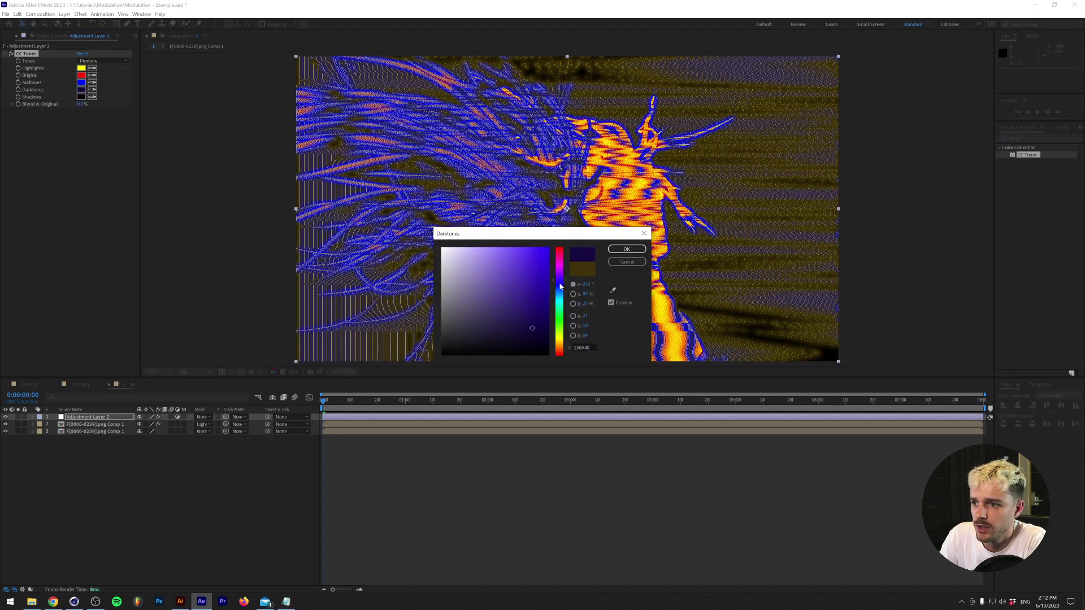
left_click_drag(545, 303, 542, 309)
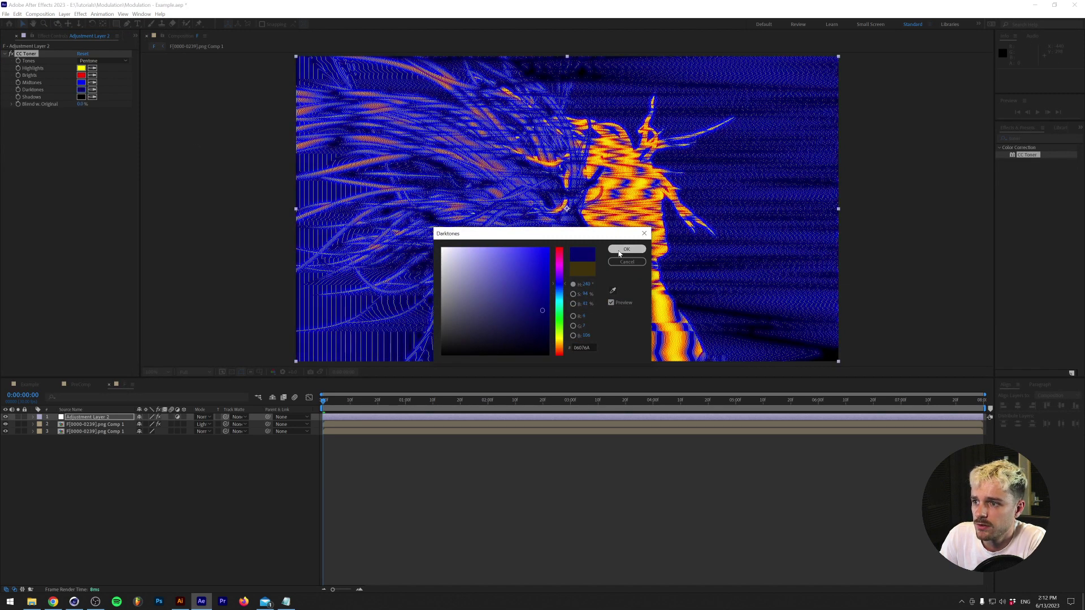
key("Return")
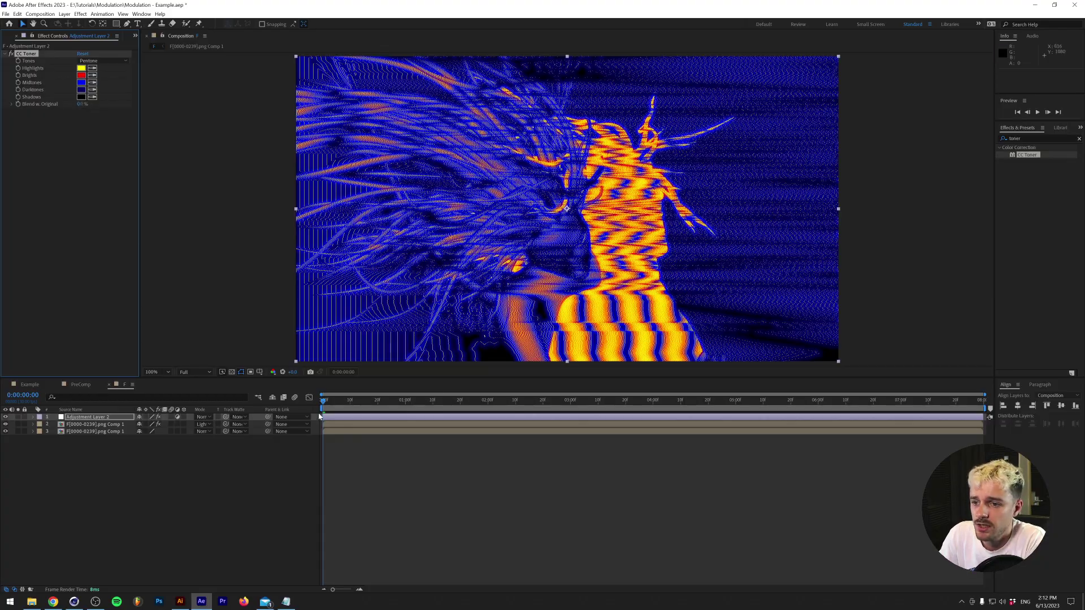
key("space")
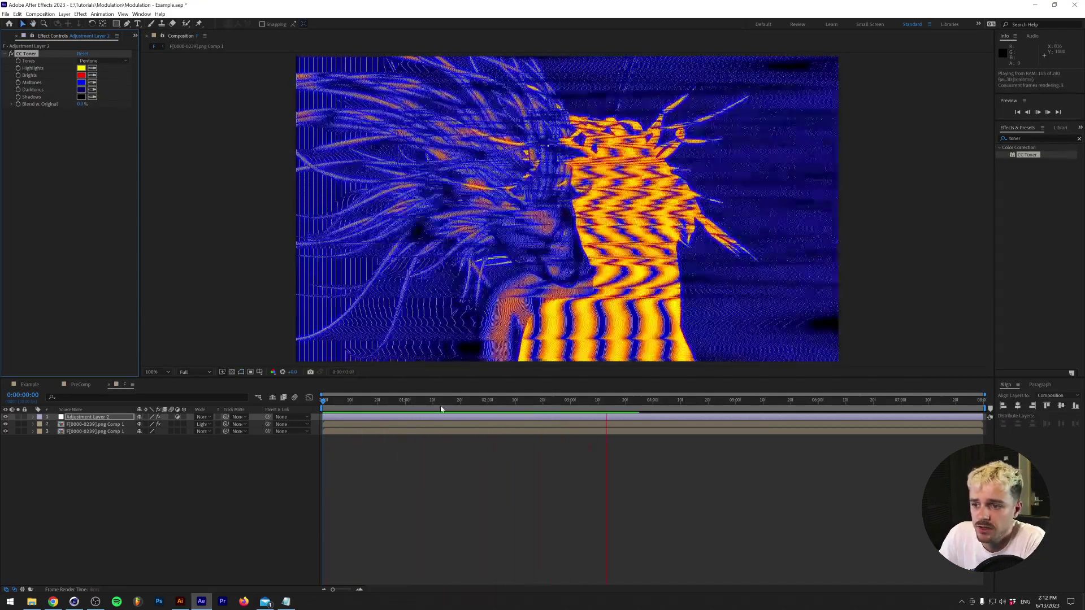
key("space")
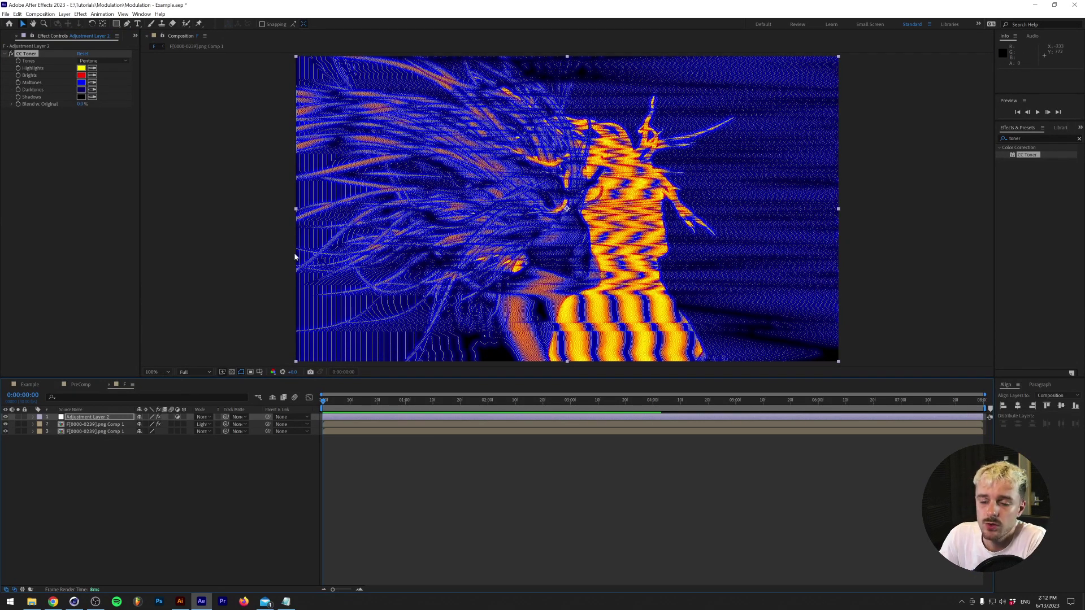
Step: Find the Signal effect and apply it to the adjustment layer below CC Toner
left_click(1031, 137)
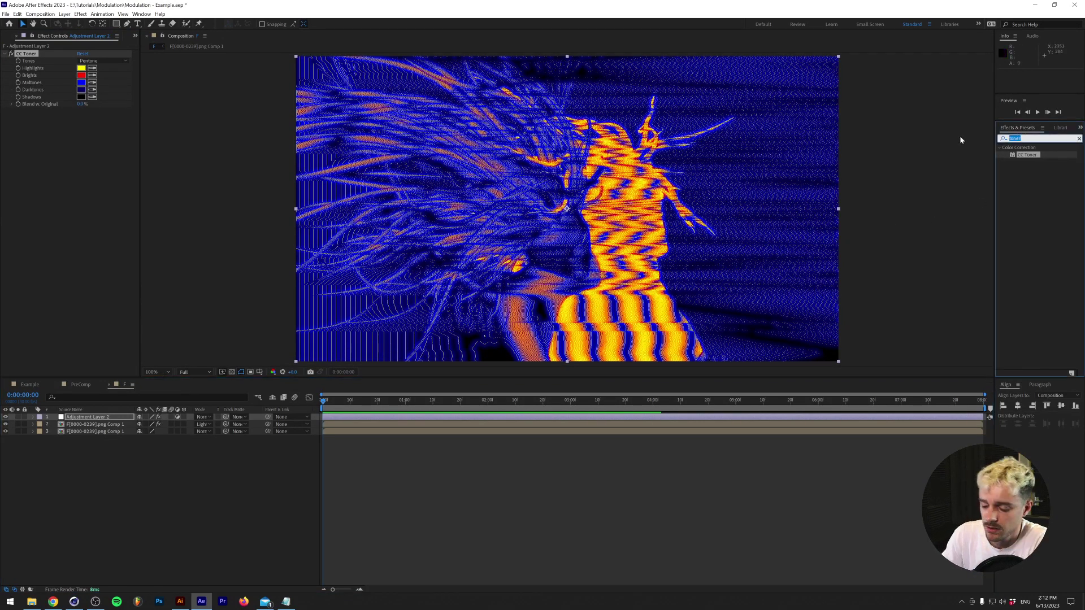
type("signal")
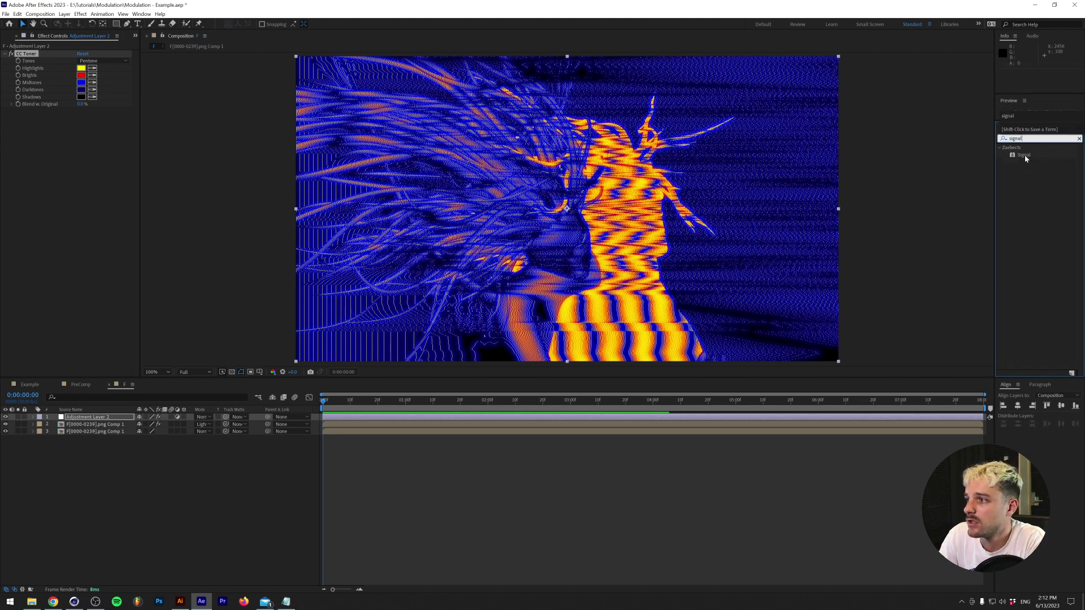
left_click_drag(1025, 154, 89, 141)
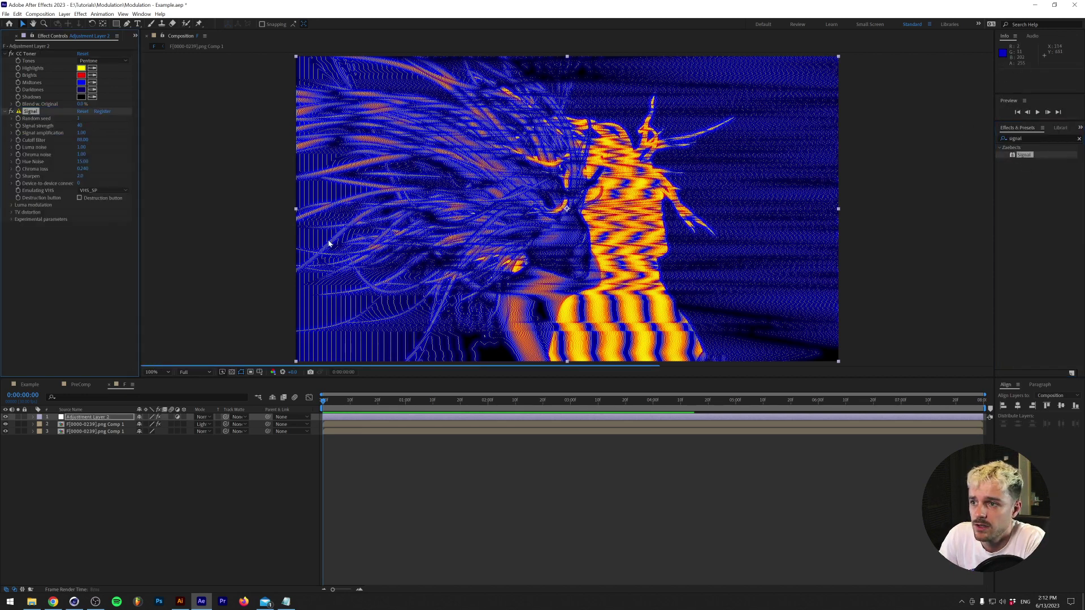
Step: Turn off Tape Errors in the Signal effect's luma modulation, raise Luma noise, and set Chroma noise to 14.00
left_click(11, 205)
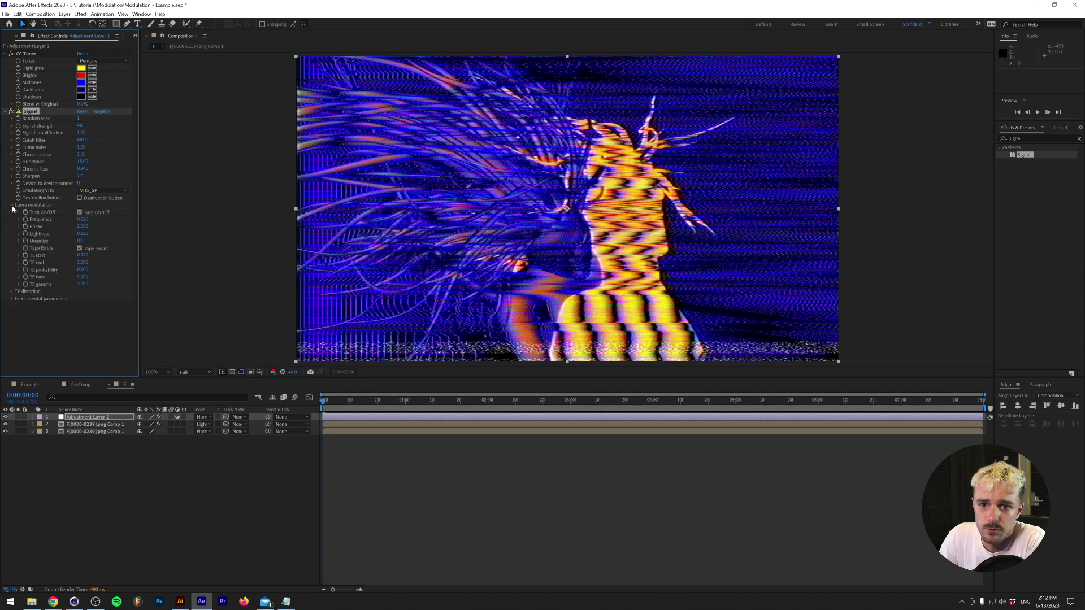
left_click(79, 249)
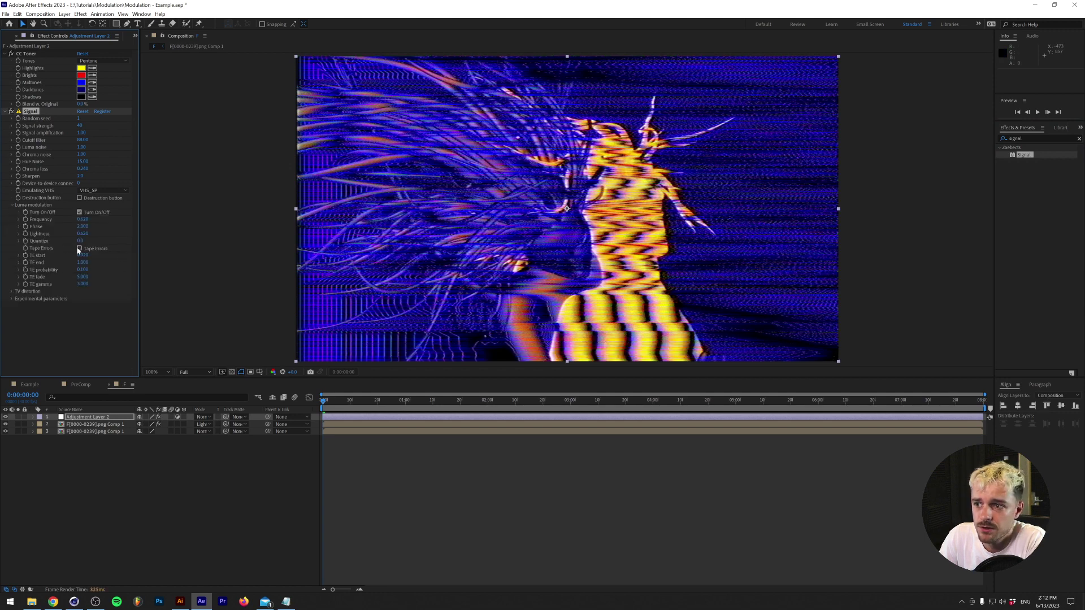
left_click_drag(83, 152, 89, 148)
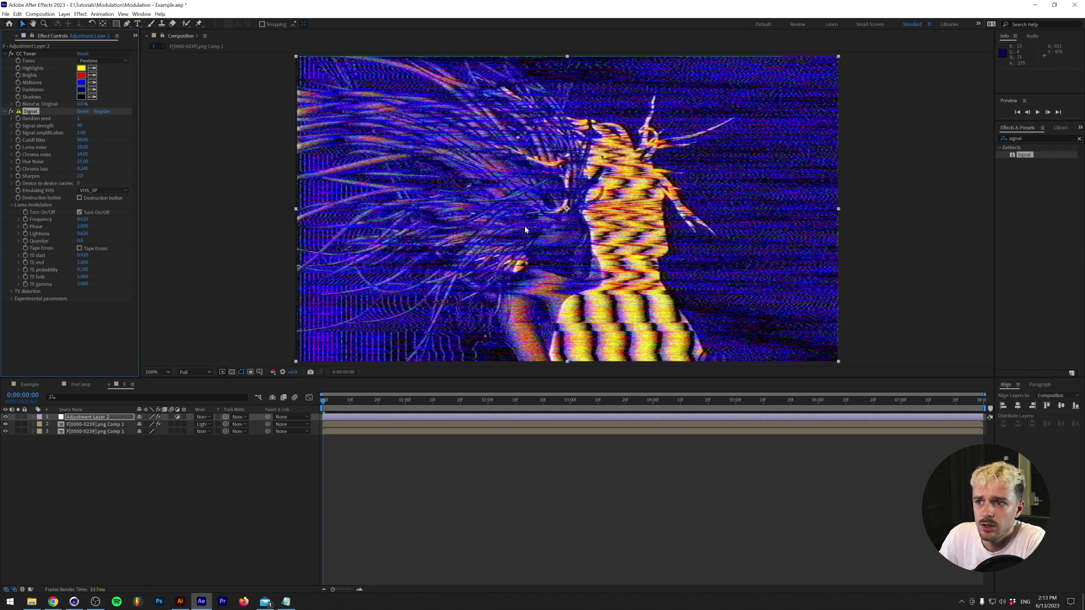